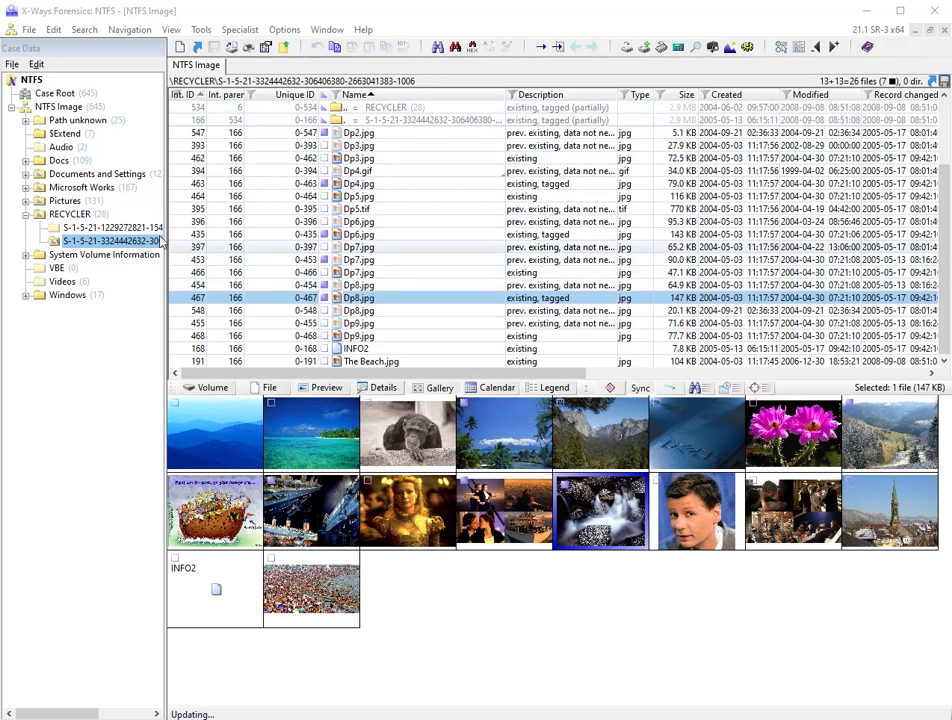
right_click(63, 108)
left_click(88, 113)
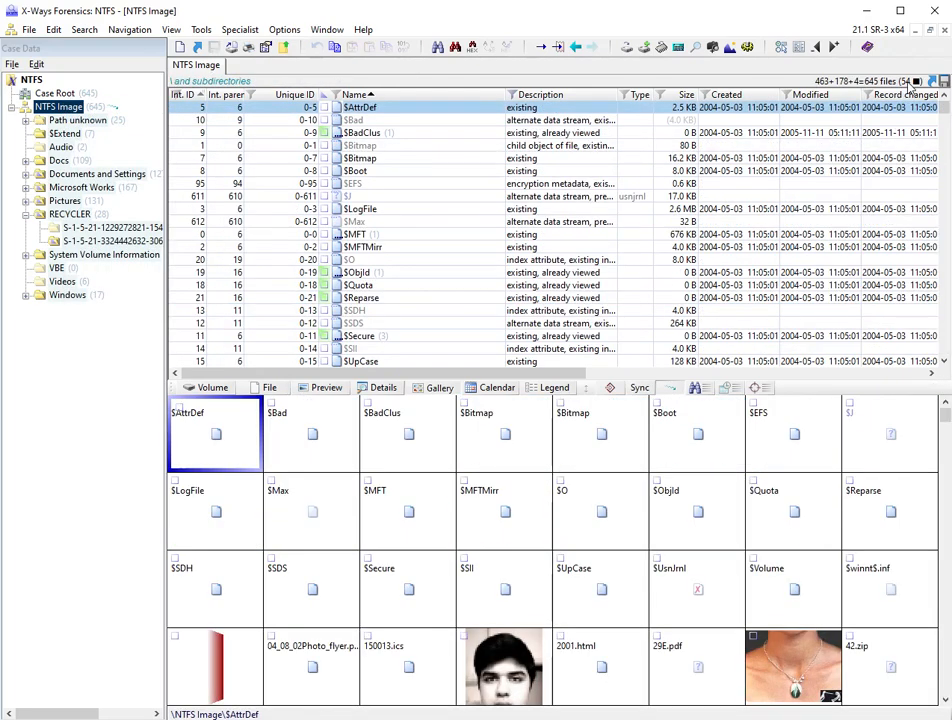
left_click(58, 106)
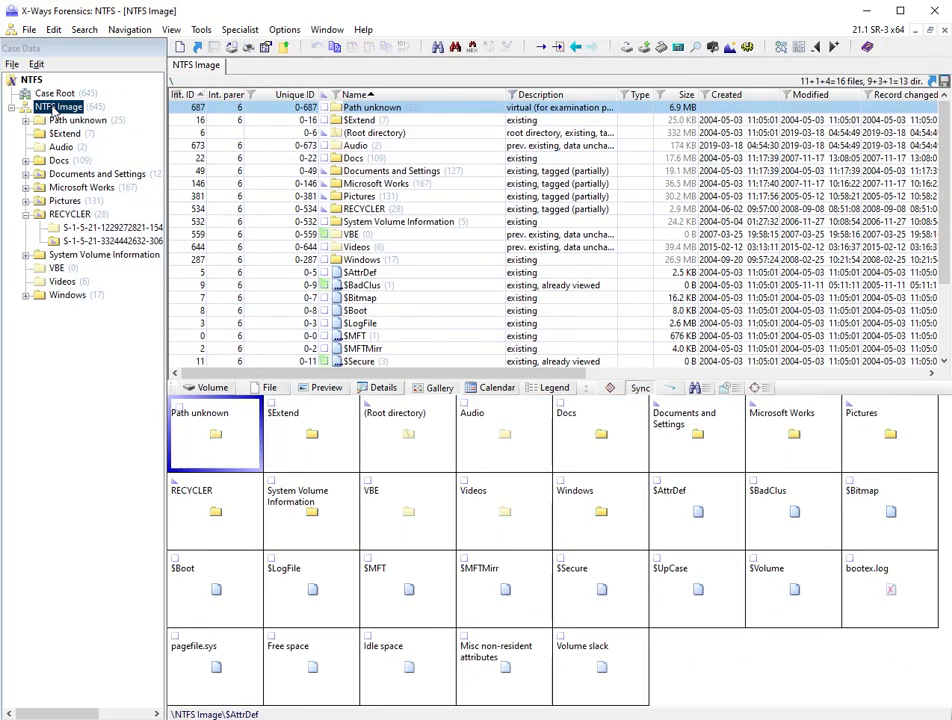
left_click(358, 297)
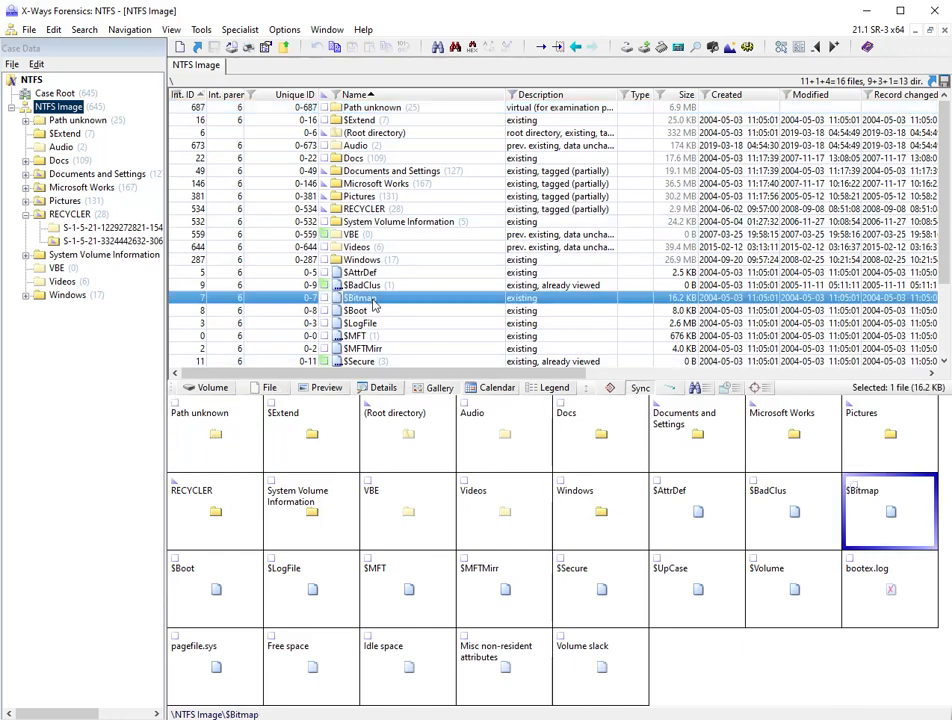
left_click(100, 241)
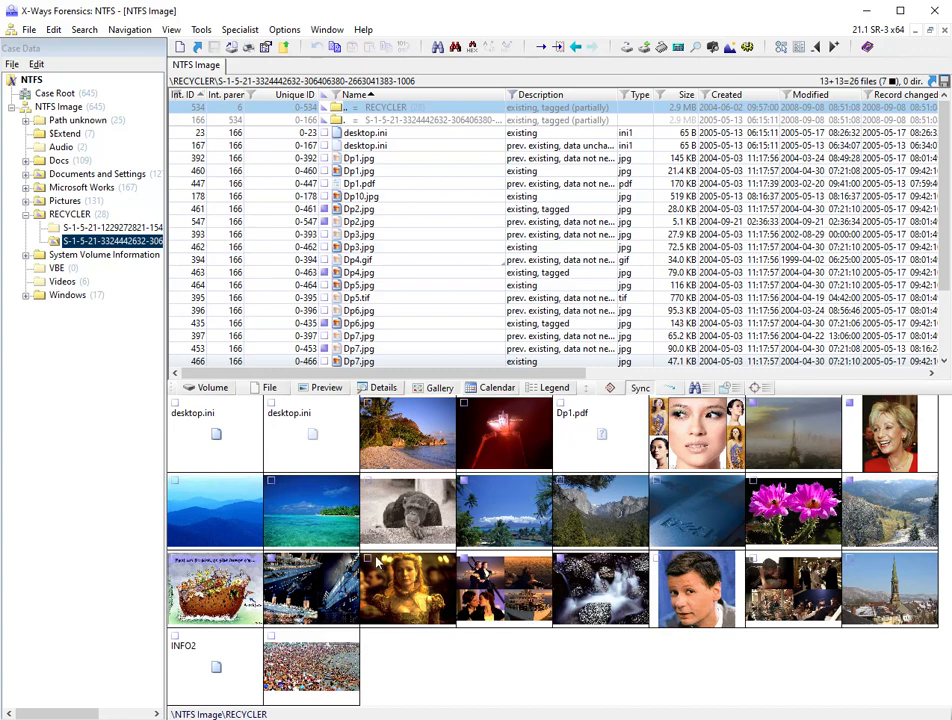
Run the XT64_APIF Exponent.dll X-Tension from the Tools menu and close its About screen.
left_click(201, 29)
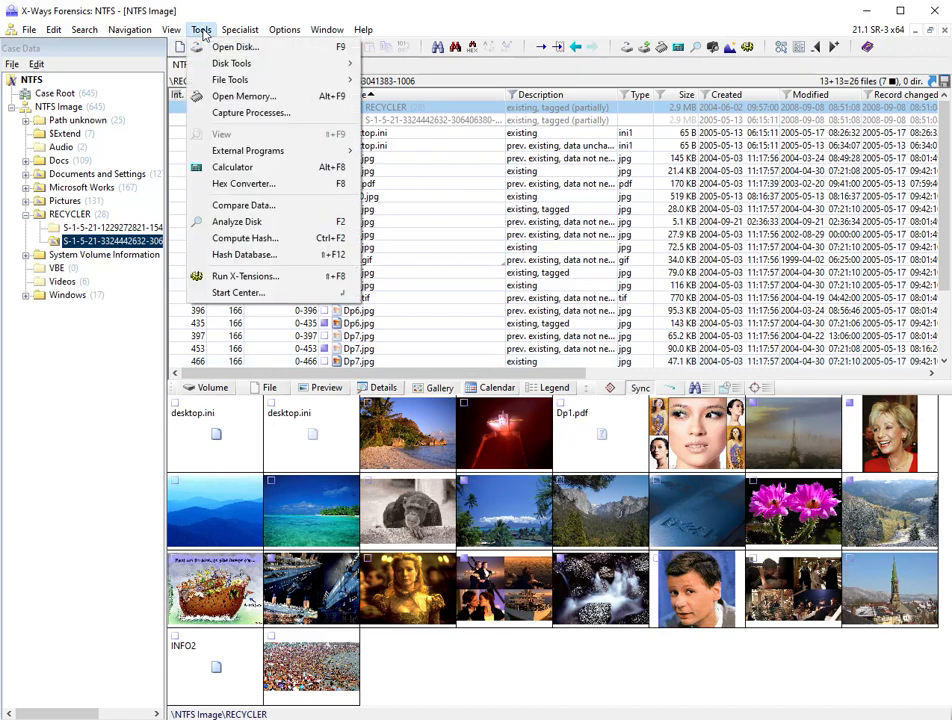
left_click(245, 276)
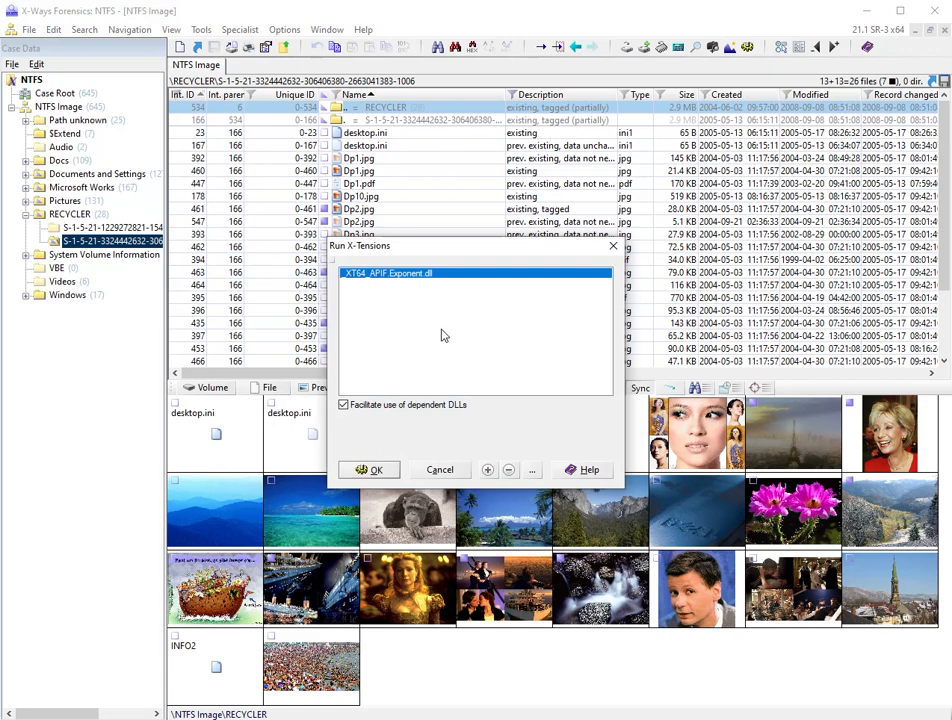
left_click(374, 471)
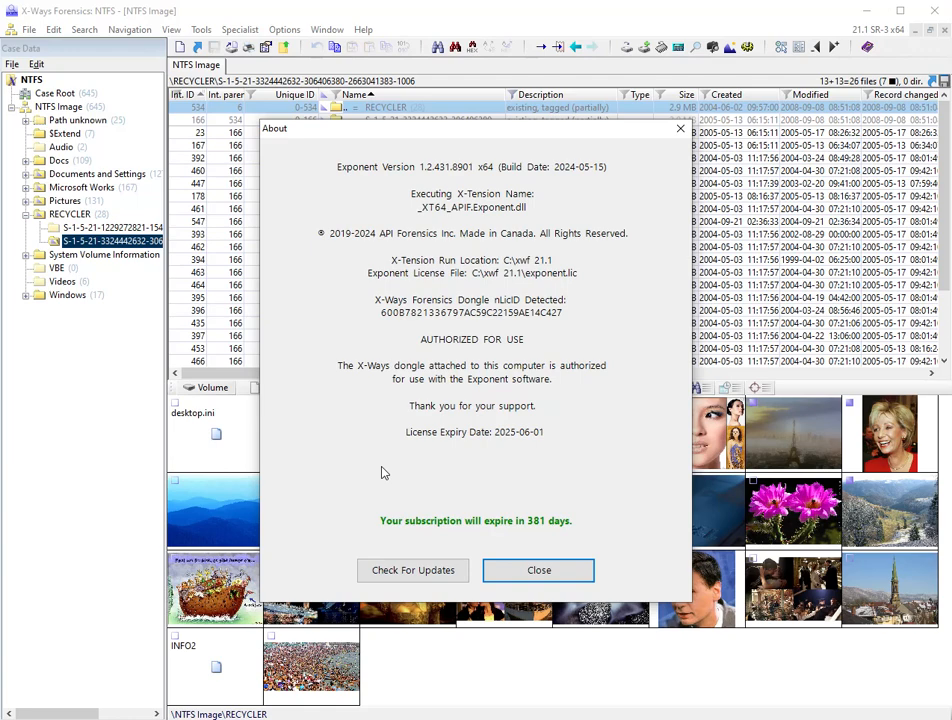
left_click(539, 570)
mouse_move(668, 325)
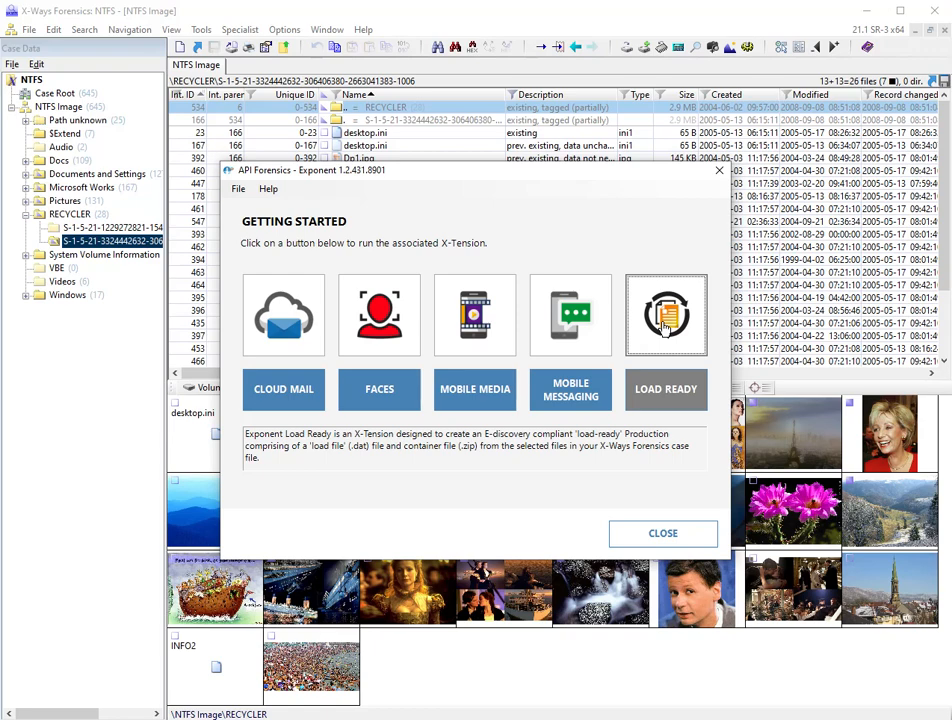
Start Load Ready, acknowledge the beta notice and close the date and time-zone requirements dialog.
left_click(666, 326)
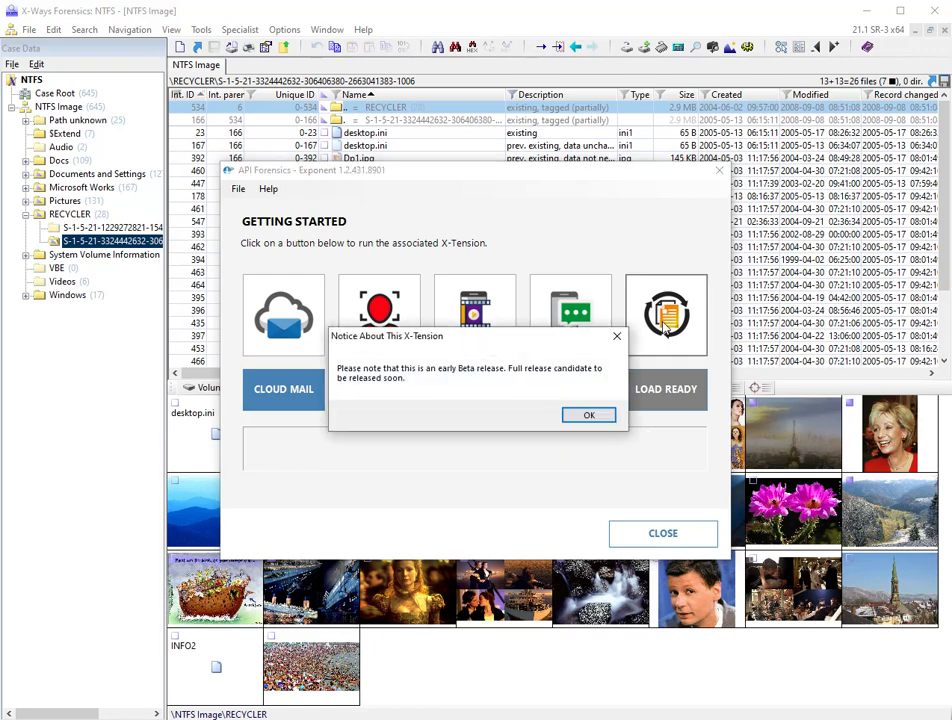
left_click(588, 415)
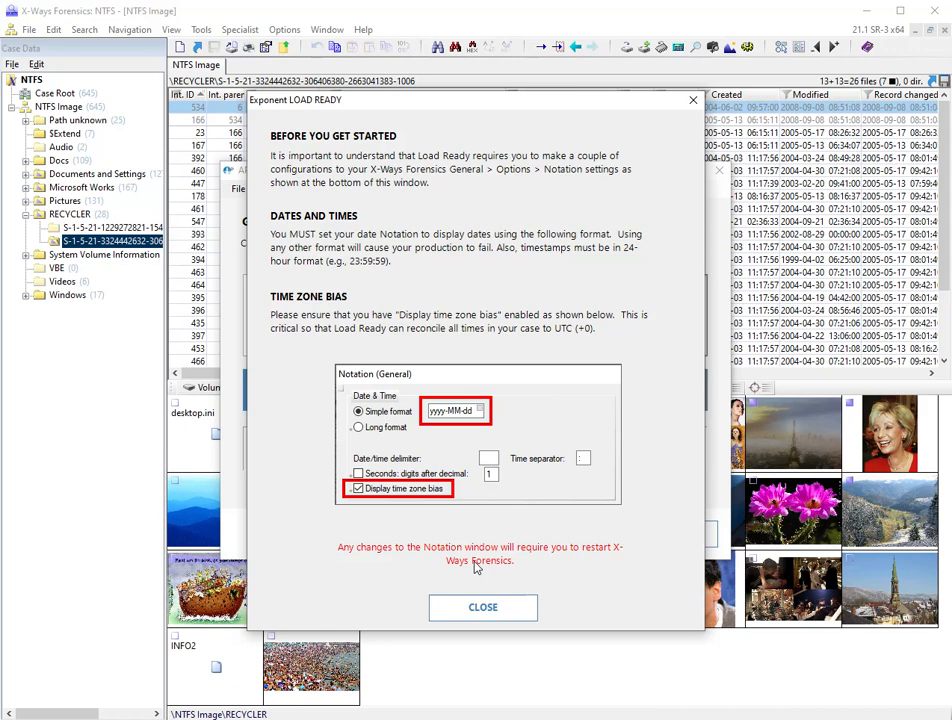
left_click(483, 607)
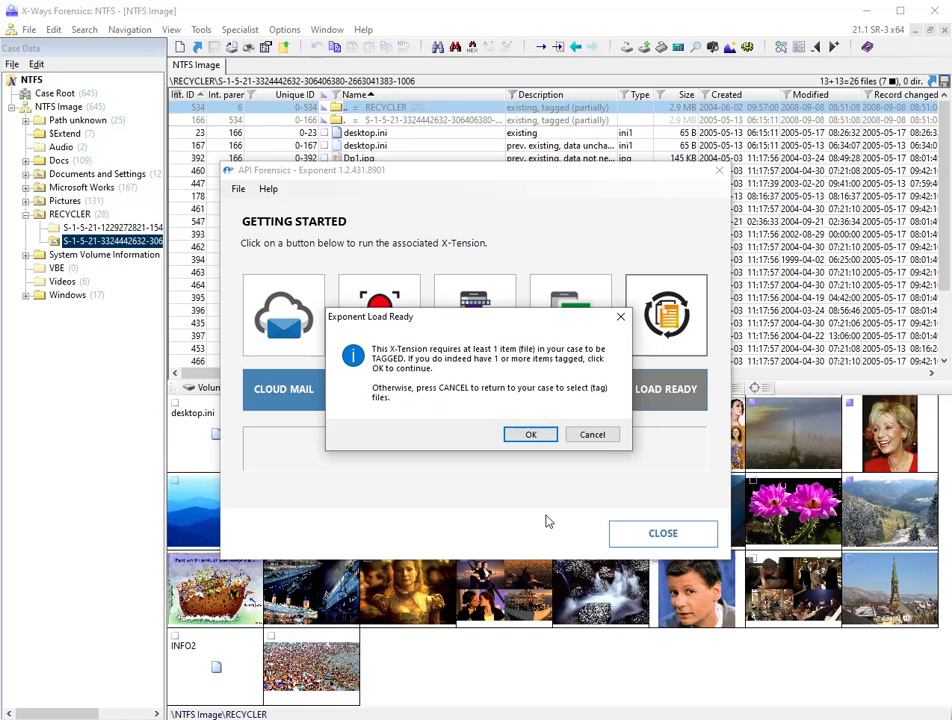
Confirm tagged items exist and view the Relativity unsupported file types help page.
left_click(531, 434)
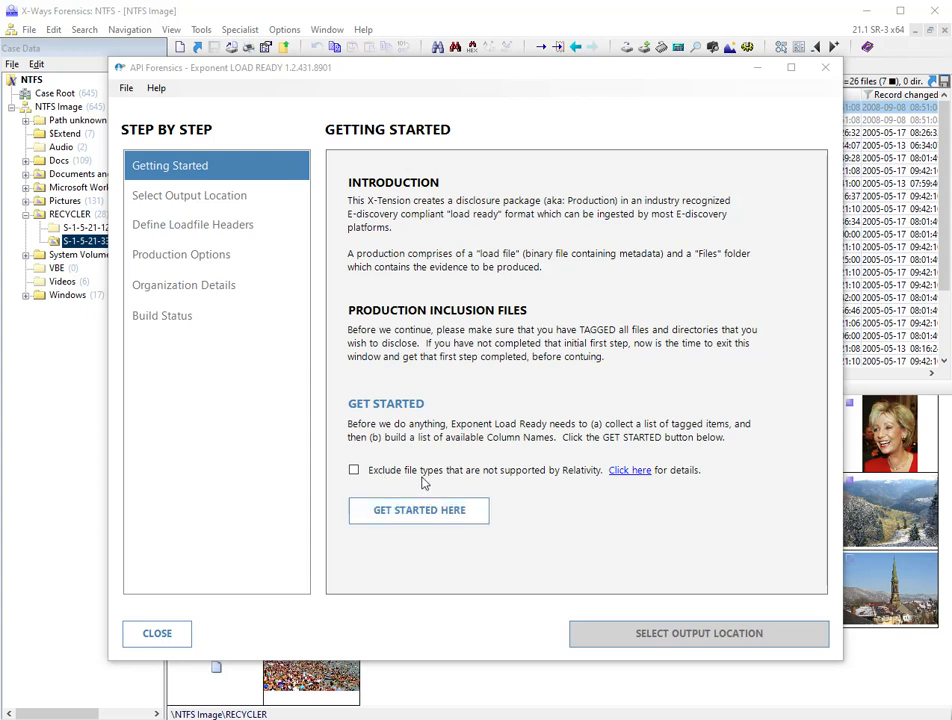
left_click(628, 471)
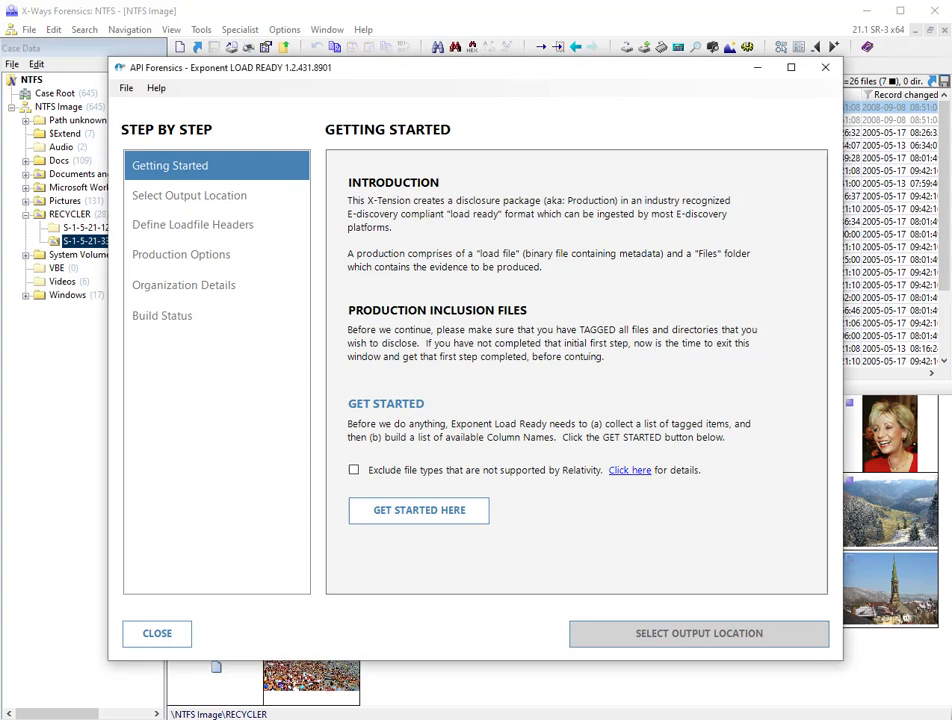
left_click(628, 471)
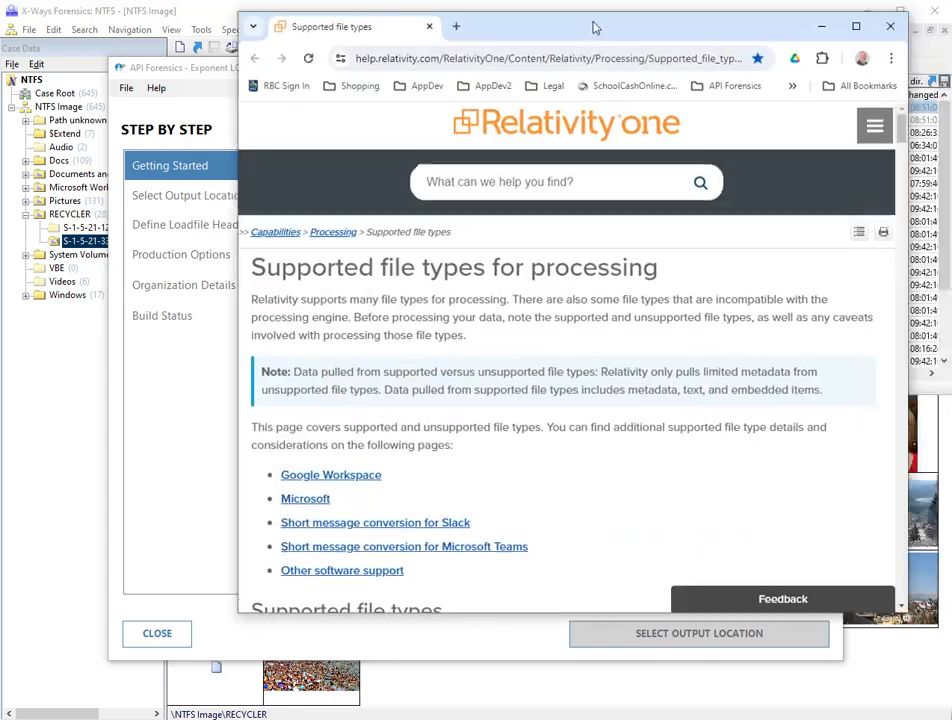
left_click_drag(593, 25, 536, 47)
scroll(566, 403, "down", 8)
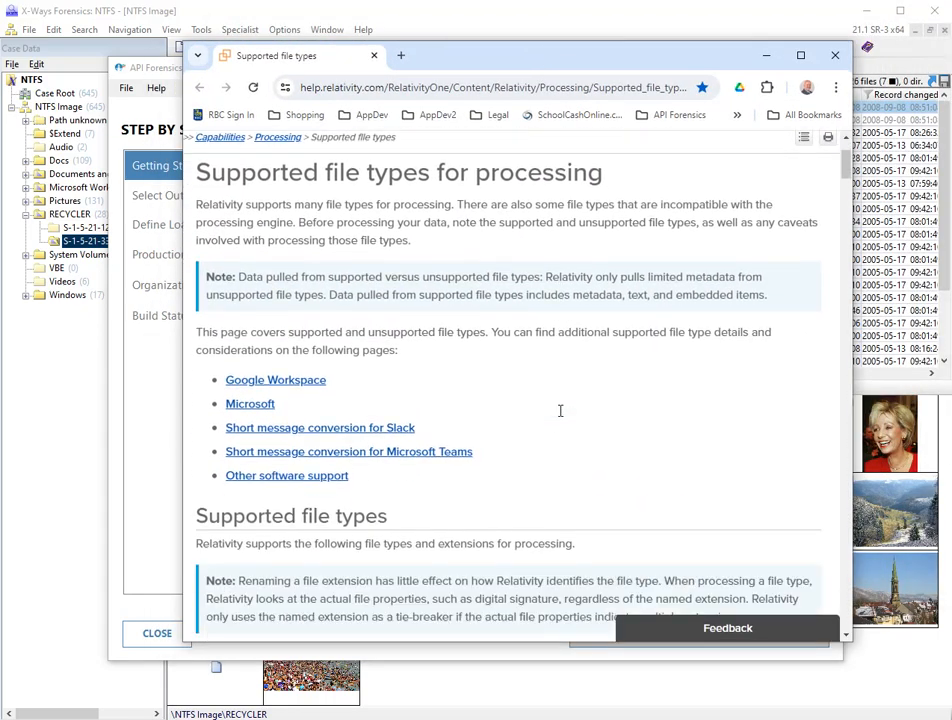
scroll(560, 410, "down", 5)
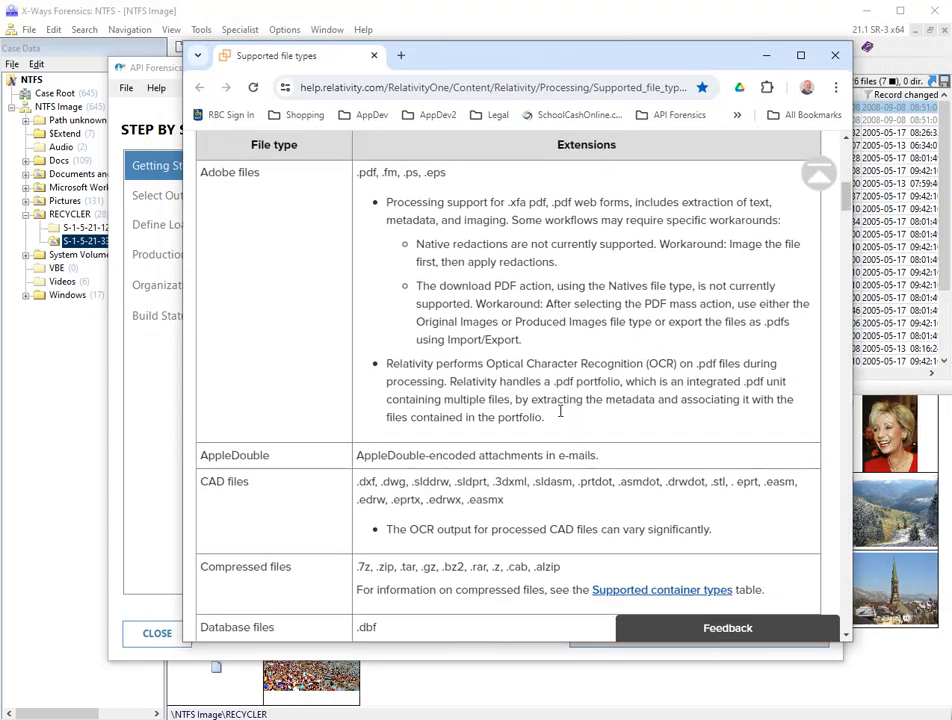
scroll(560, 410, "down", 5)
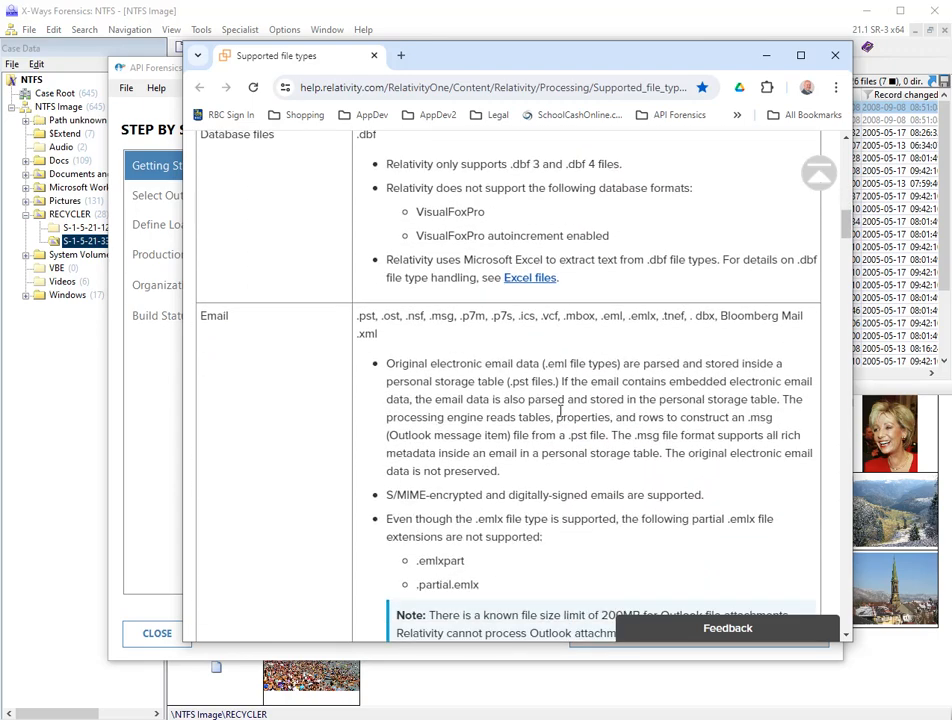
scroll(560, 410, "down", 5)
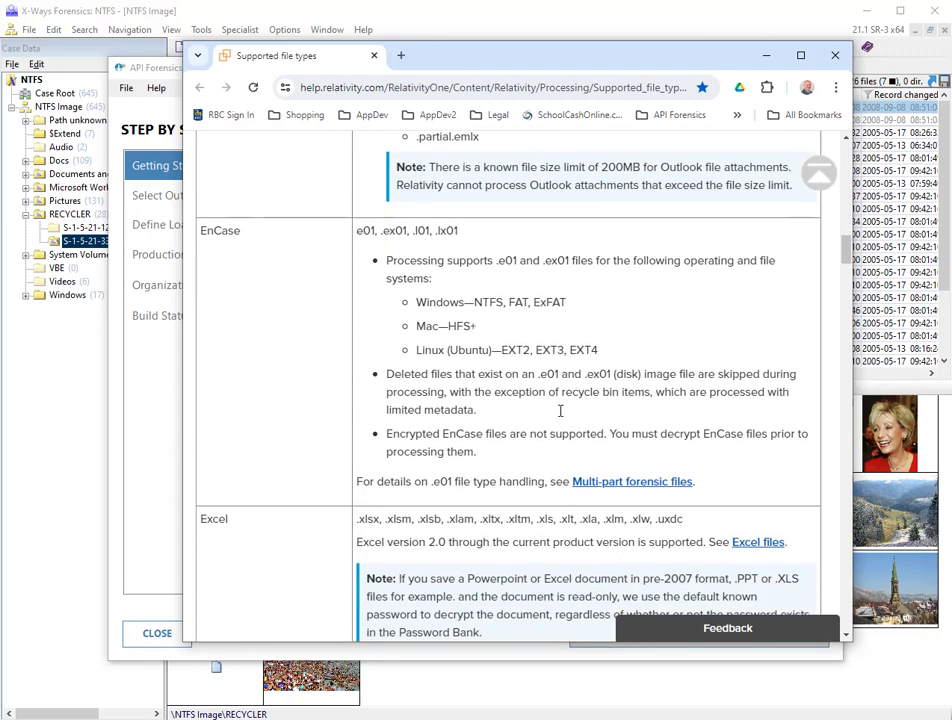
scroll(562, 421, "down", 1)
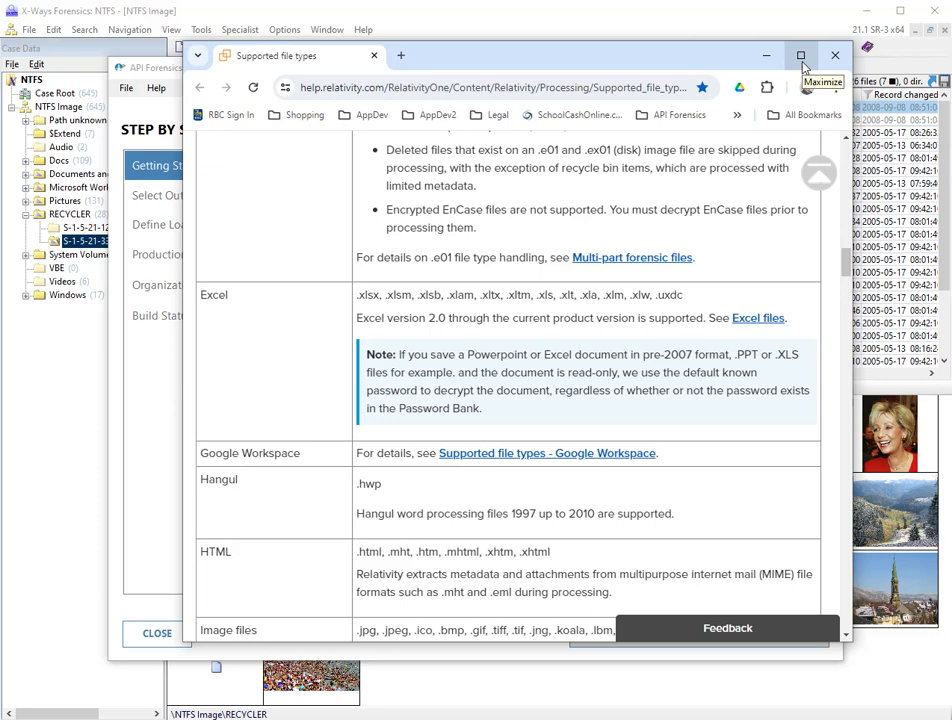
left_click(833, 56)
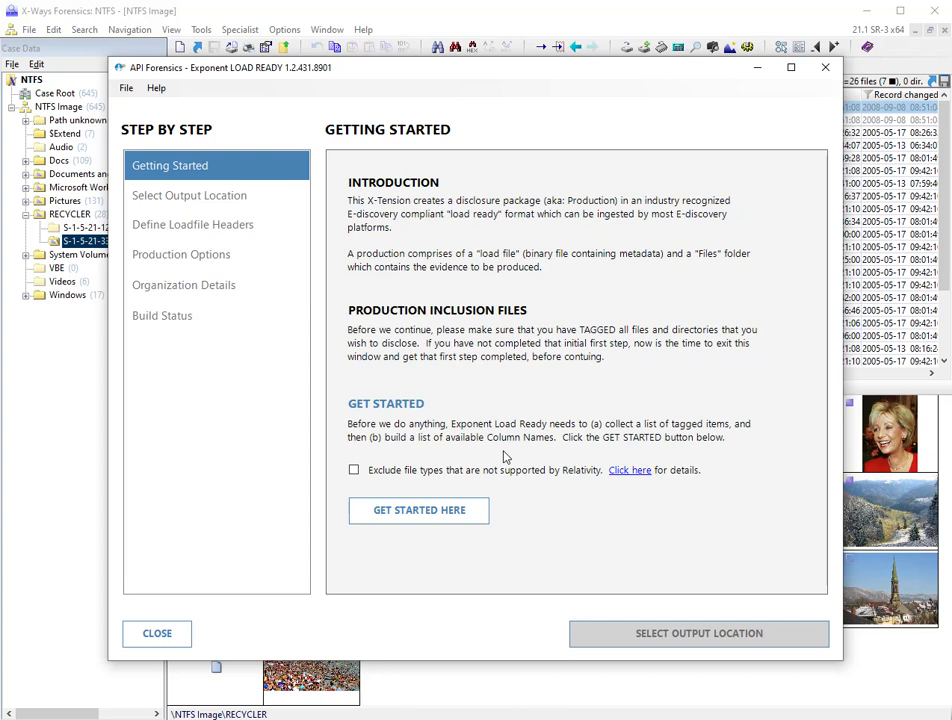
Leave 'Exclude file types not supported by Relativity' unchecked and collect all 645 tagged items.
left_click(353, 472)
left_click(352, 472)
left_click(353, 470)
left_click(355, 472)
left_click(415, 516)
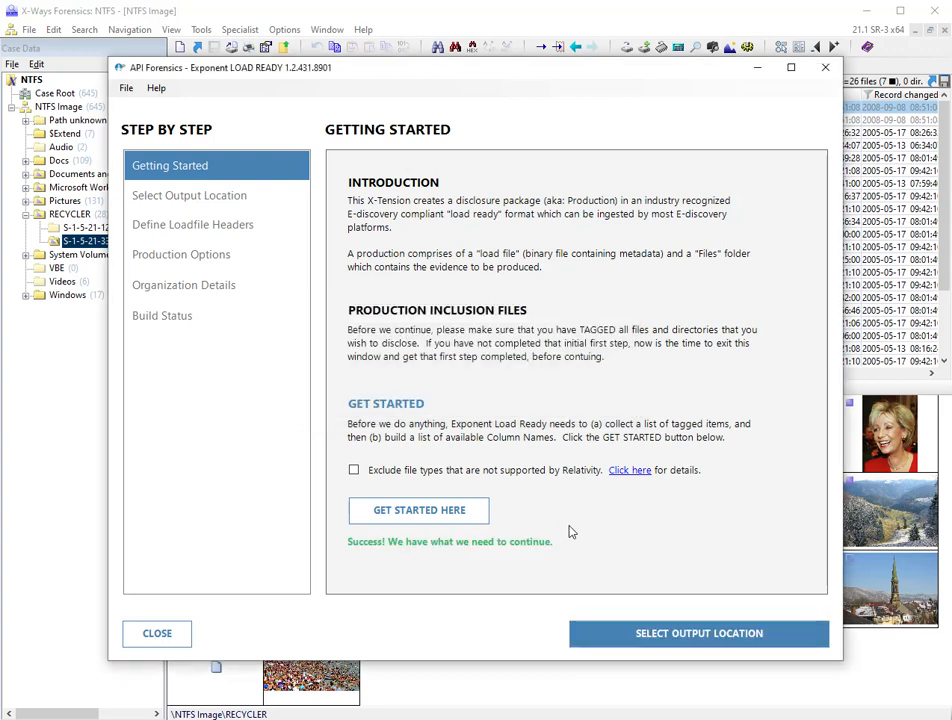
Set the production output path to D:\_OUTPUT on the TESTING INT. 1TB SSD drive.
left_click(671, 641)
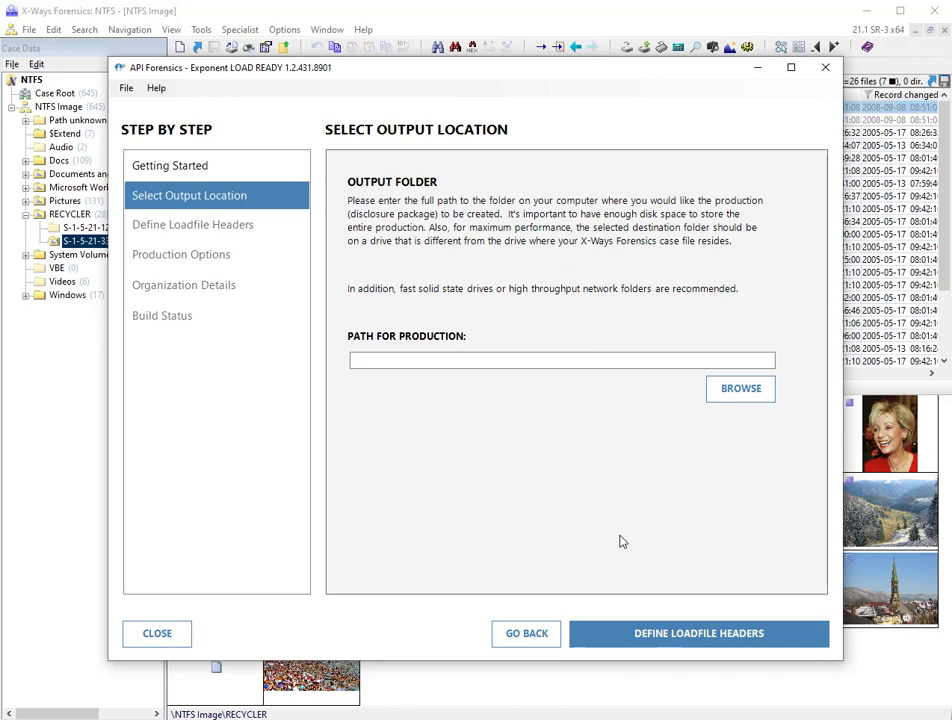
left_click(738, 396)
double_click(410, 358)
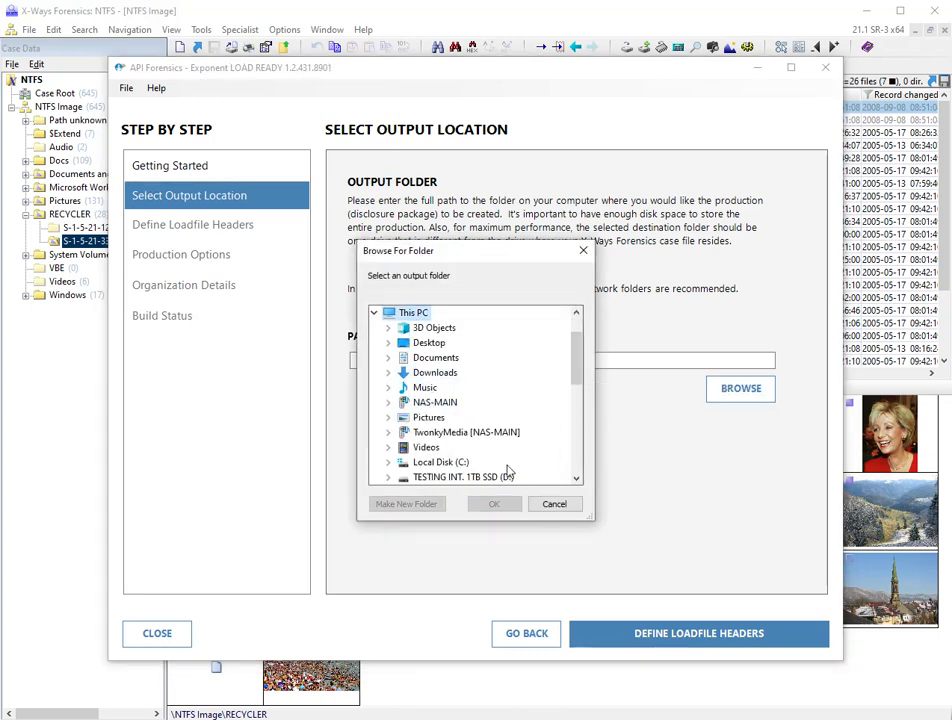
double_click(520, 477)
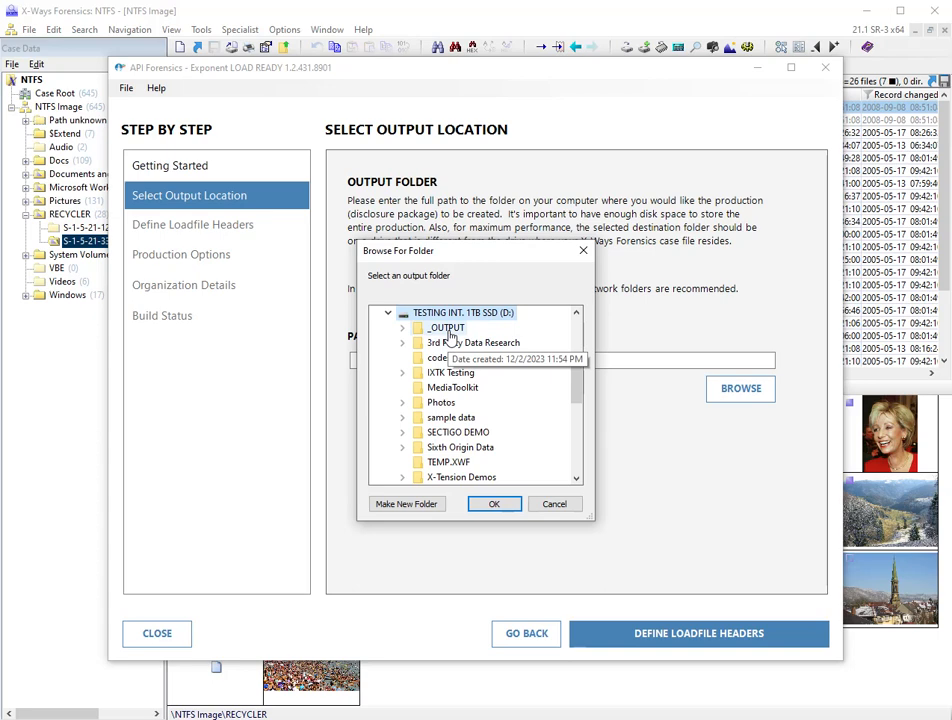
double_click(446, 327)
left_click(505, 505)
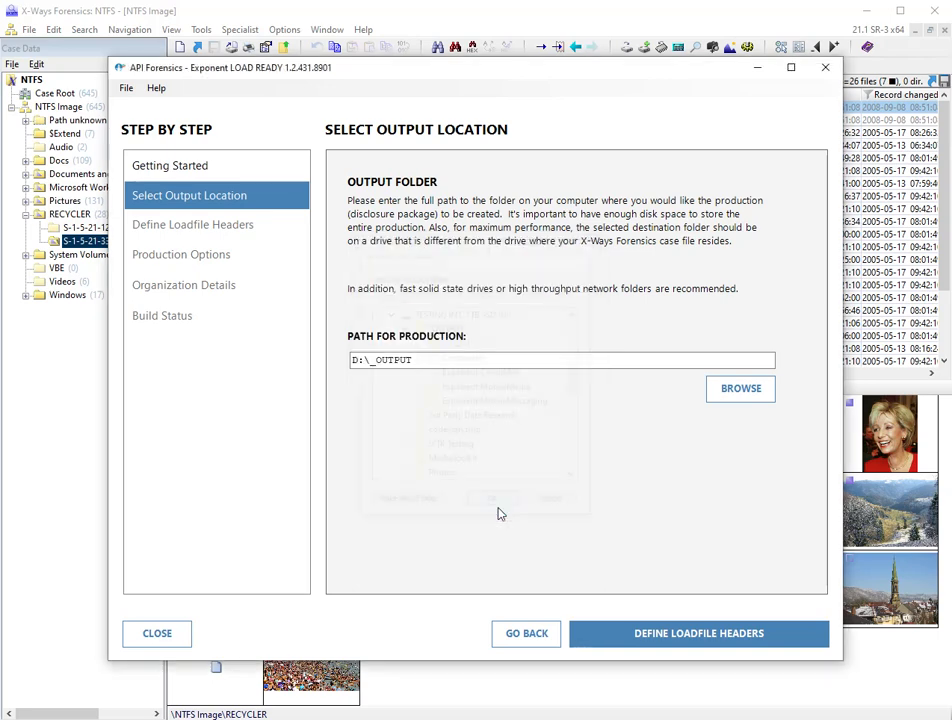
Review the Available Columns list for the loadfile headers before the production options step.
left_click(680, 633)
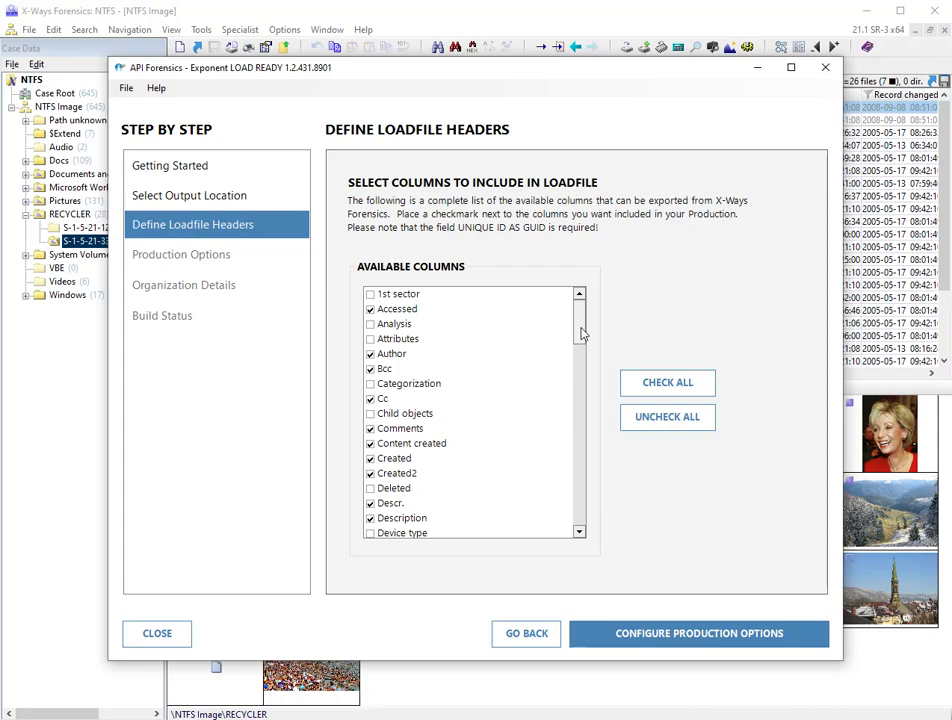
left_click_drag(535, 70, 584, 99)
mouse_move(623, 353)
left_mouse_down()
mouse_move(631, 520)
mouse_move(623, 425)
mouse_move(631, 346)
left_mouse_up()
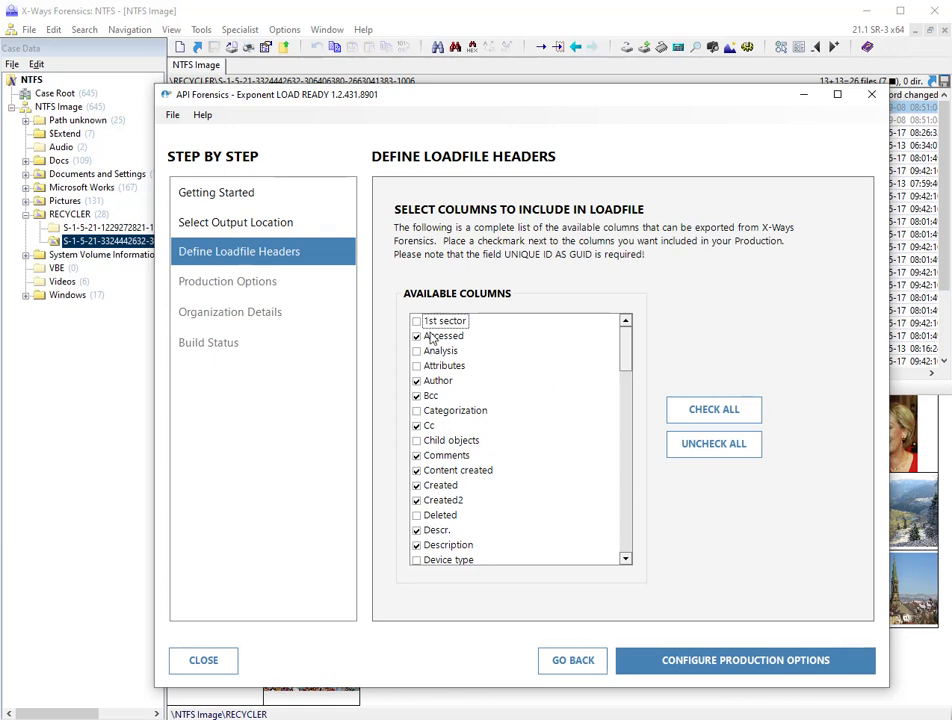
left_click_drag(625, 357, 625, 500)
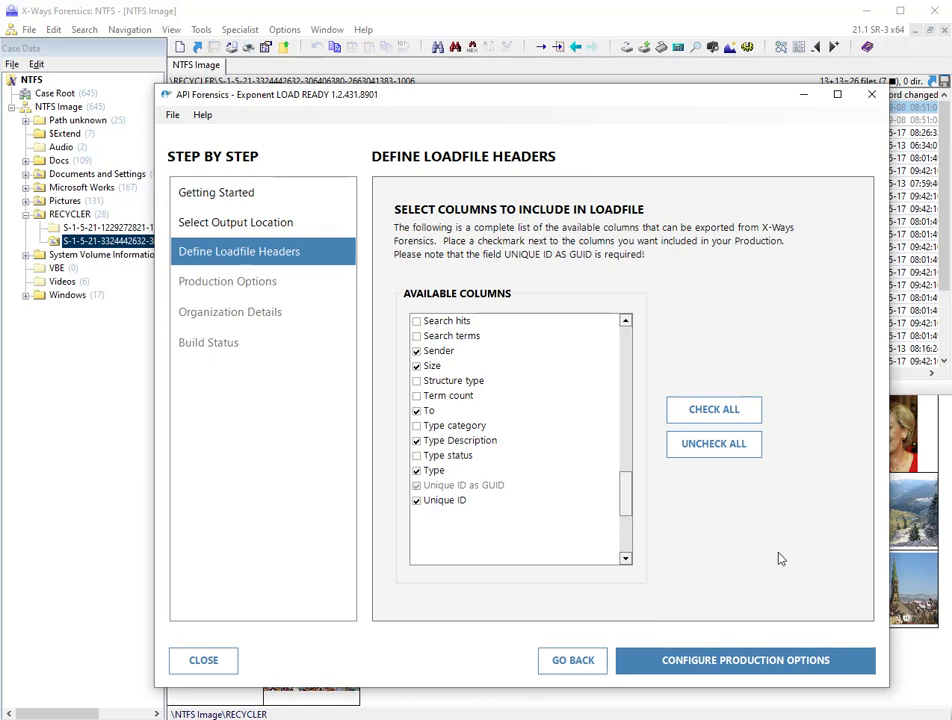
left_click_drag(627, 495, 636, 432)
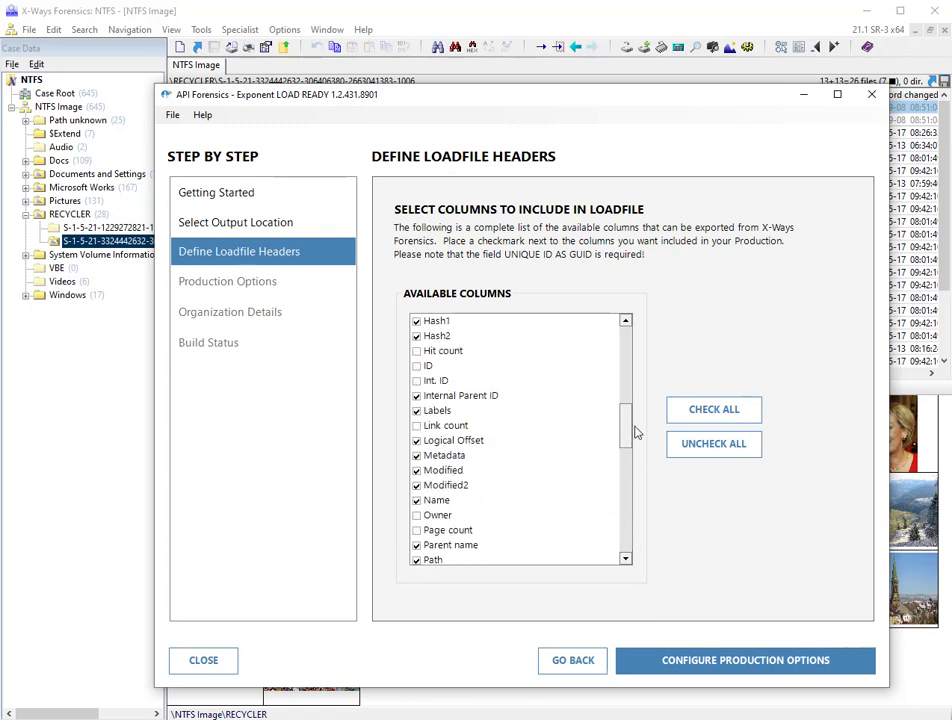
left_click(718, 664)
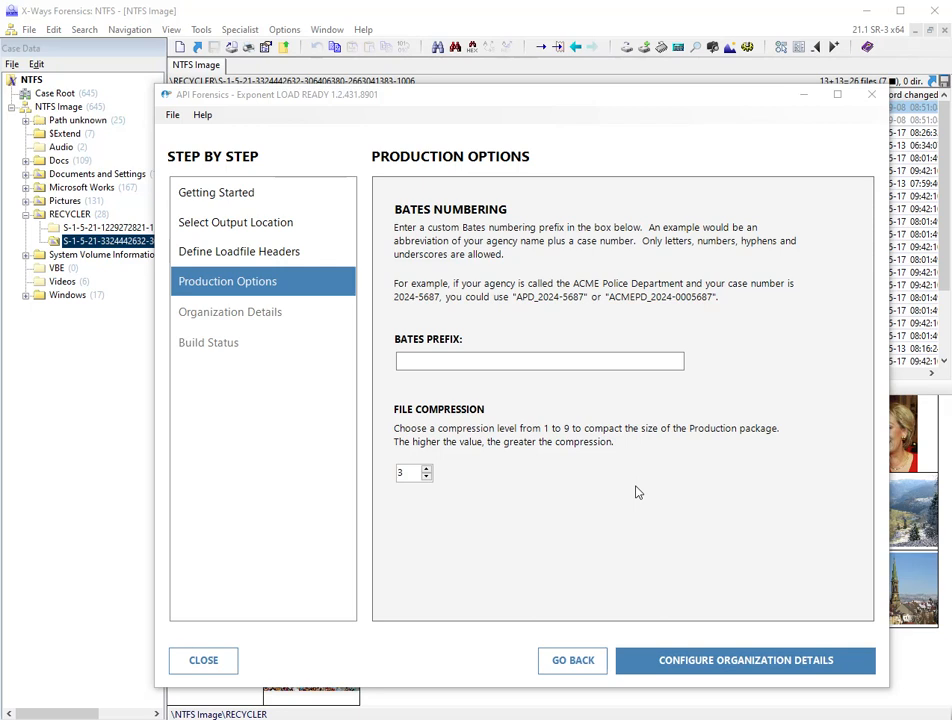
left_click(469, 361)
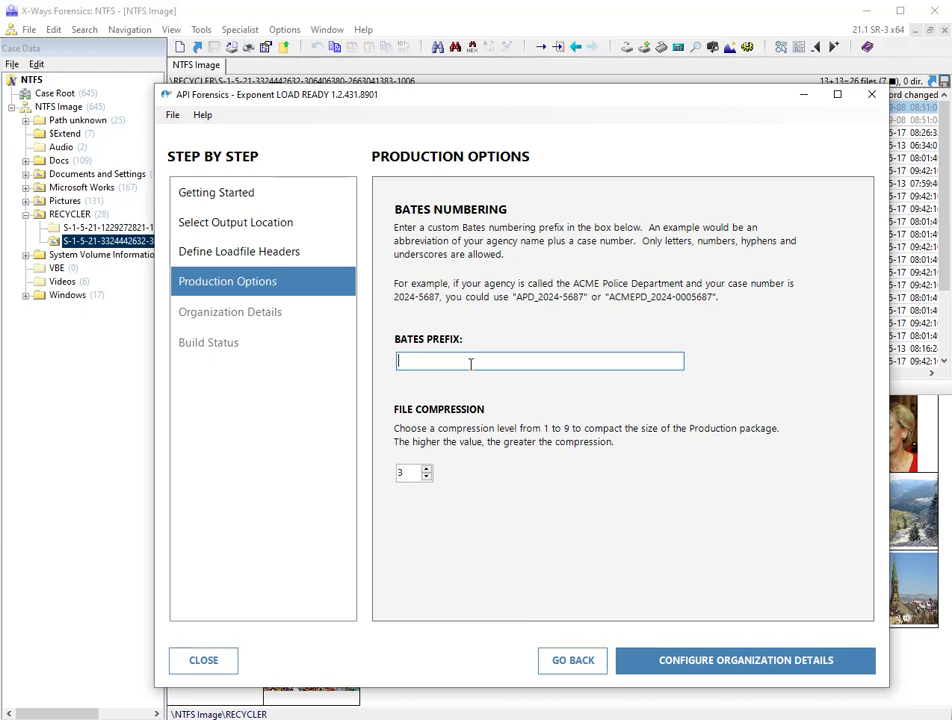
type("ACMEPD-2023-0009876")
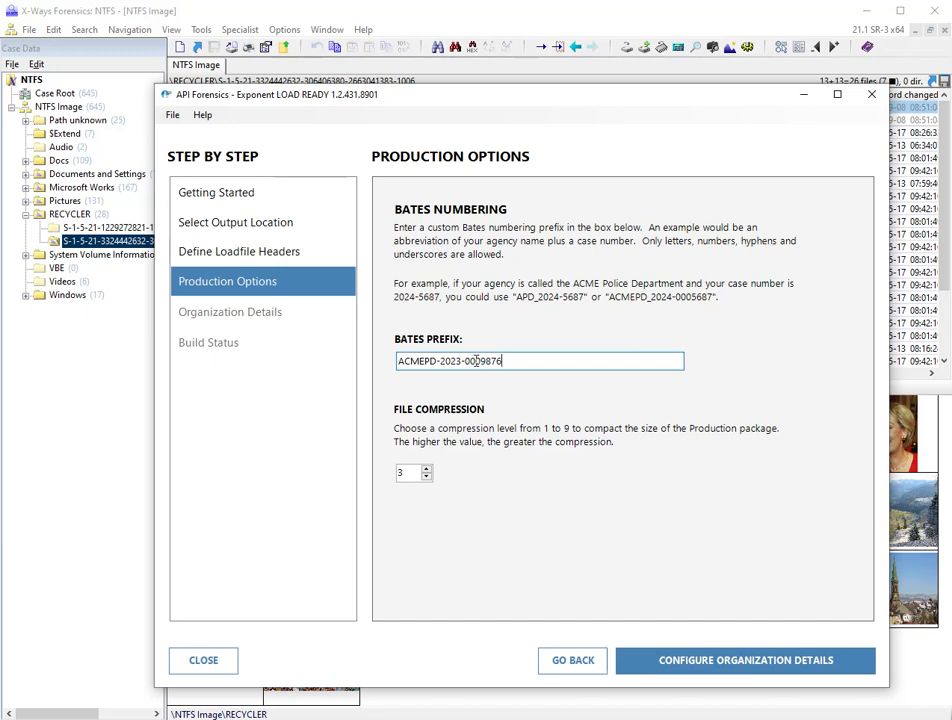
left_click_drag(465, 361, 482, 361)
left_click(669, 661)
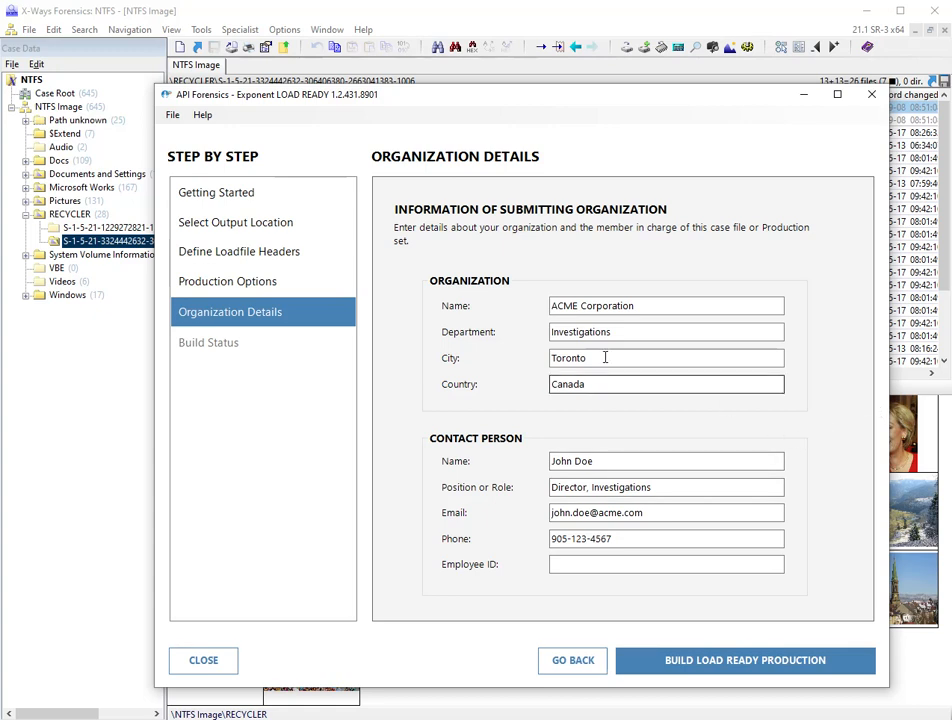
Change the organization name from ACME Corporation to ACME Police Department.
left_click(584, 312)
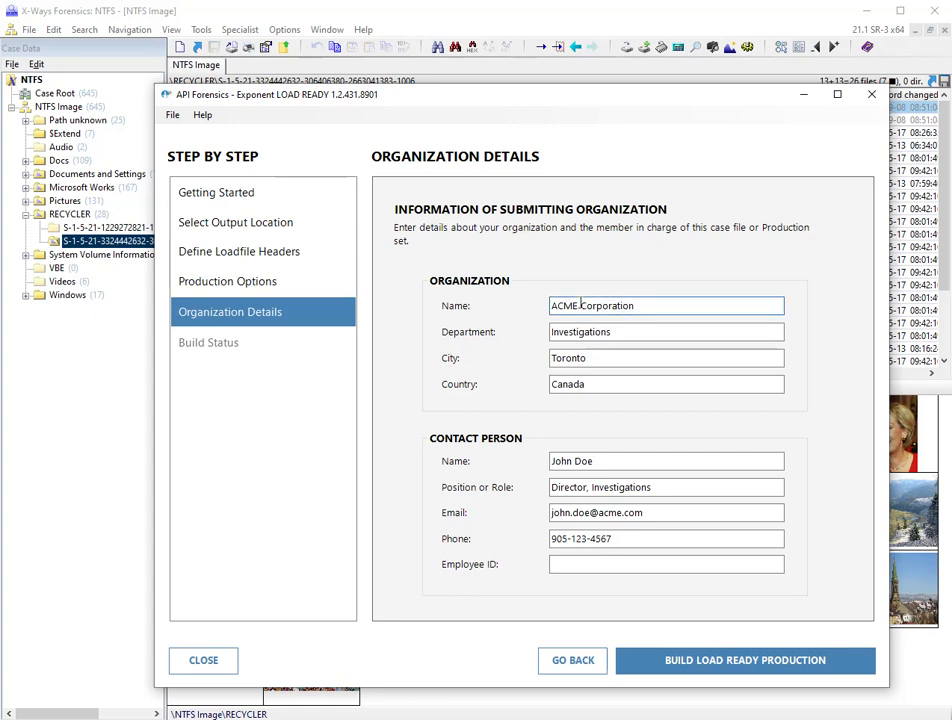
left_click_drag(580, 306, 648, 305)
type("pO")
key("BackSpace")
key("BackSpace")
type("Police Department")
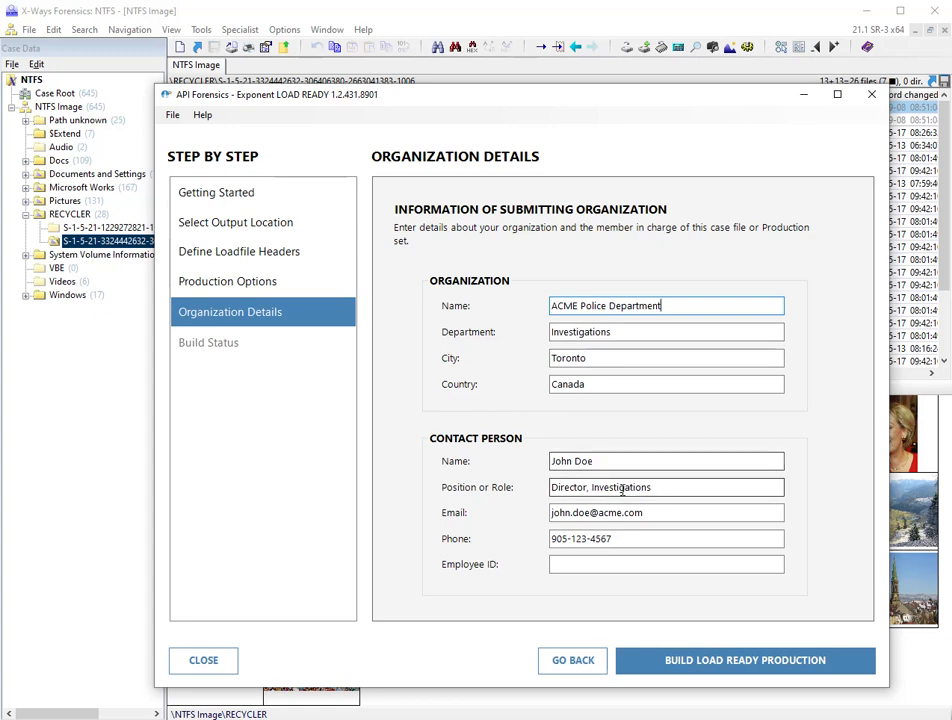
Set the contact's role to 'OIC, Investigations' and fill in the employee ID.
double_click(553, 488)
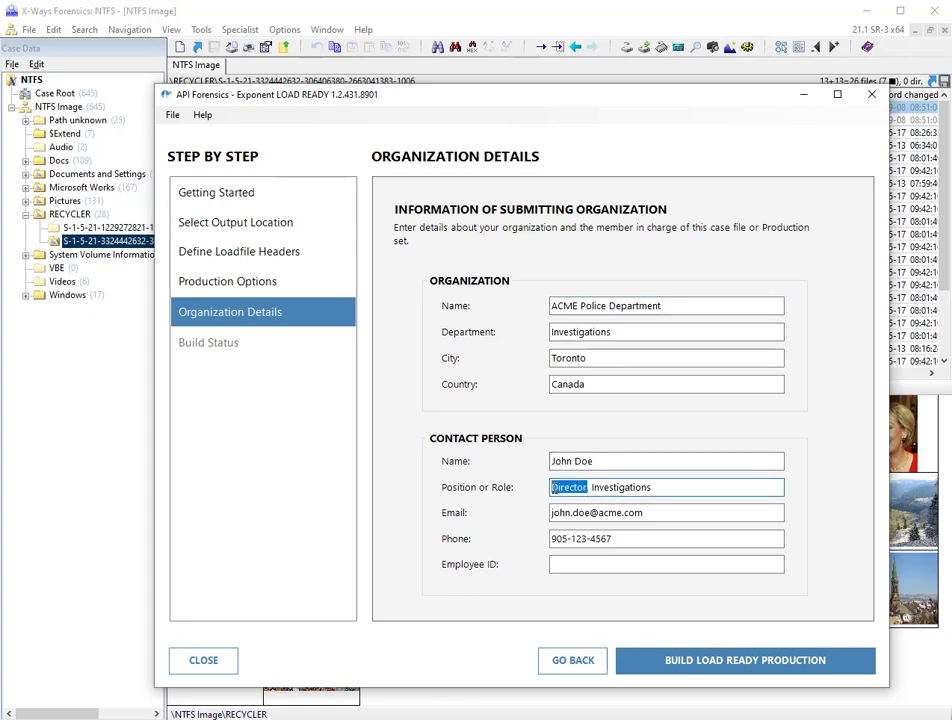
type("OIC,")
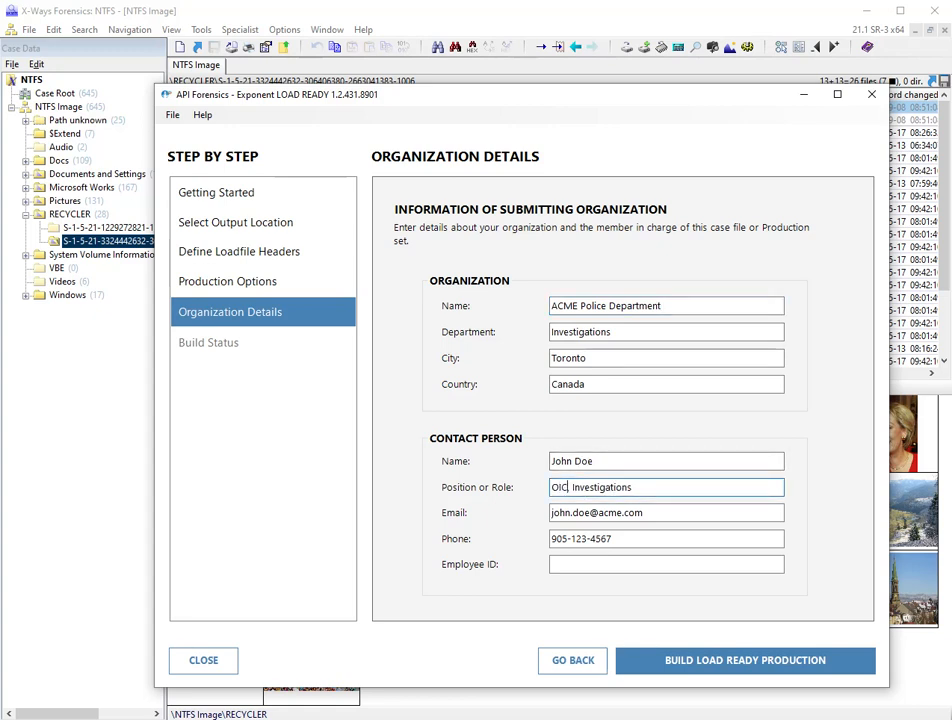
left_click(583, 565)
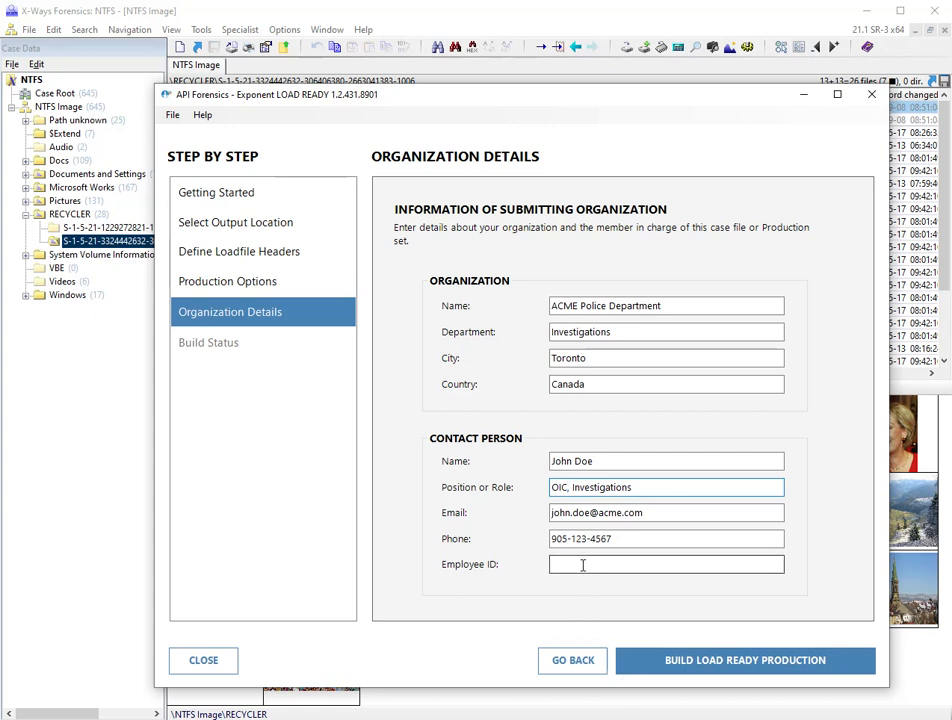
type("007")
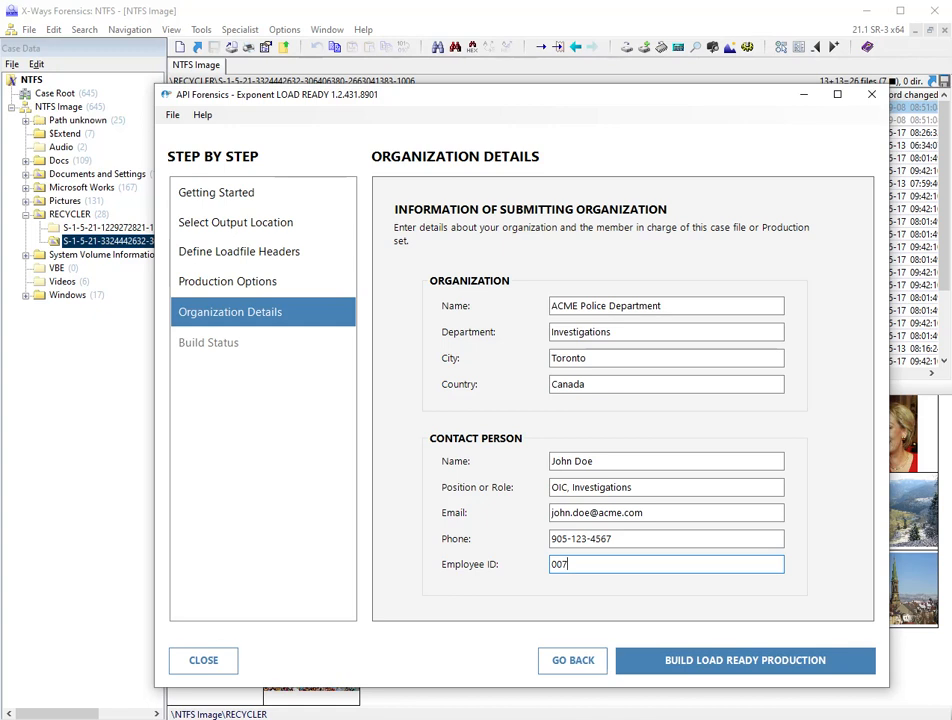
Build the 54-file (5 MB) load-ready production, dismiss the completion message and exit the wizard.
left_click(695, 668)
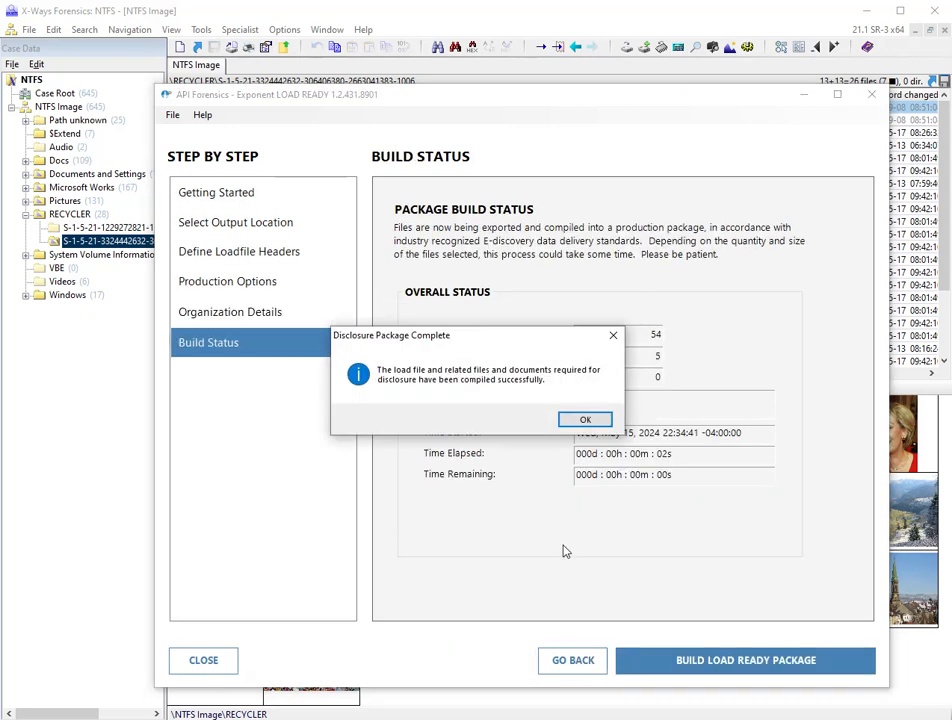
left_click(578, 421)
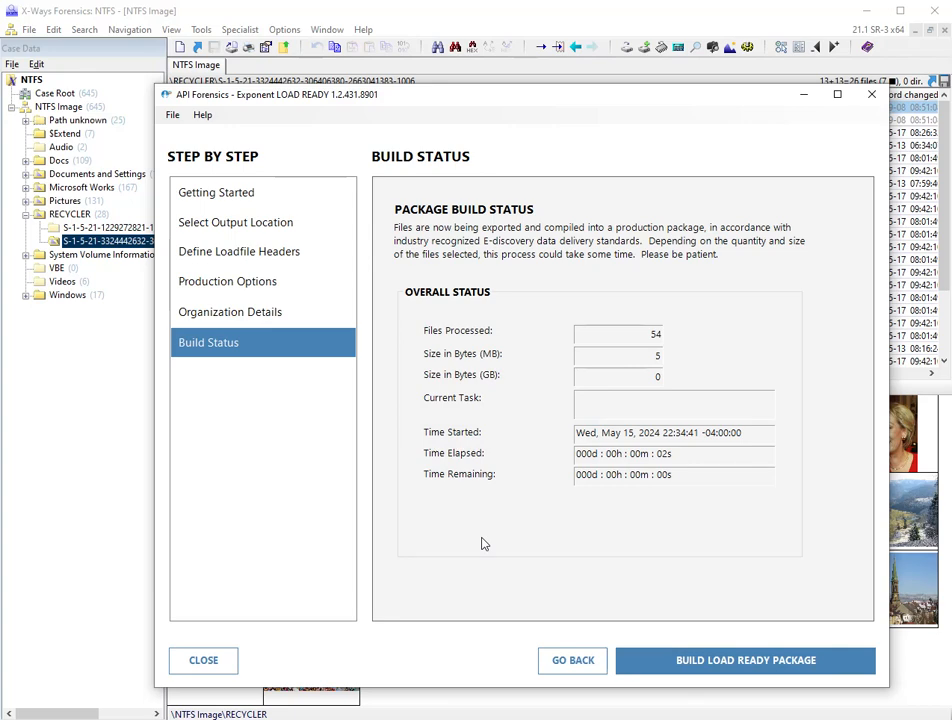
left_click(196, 663)
left_click(618, 538)
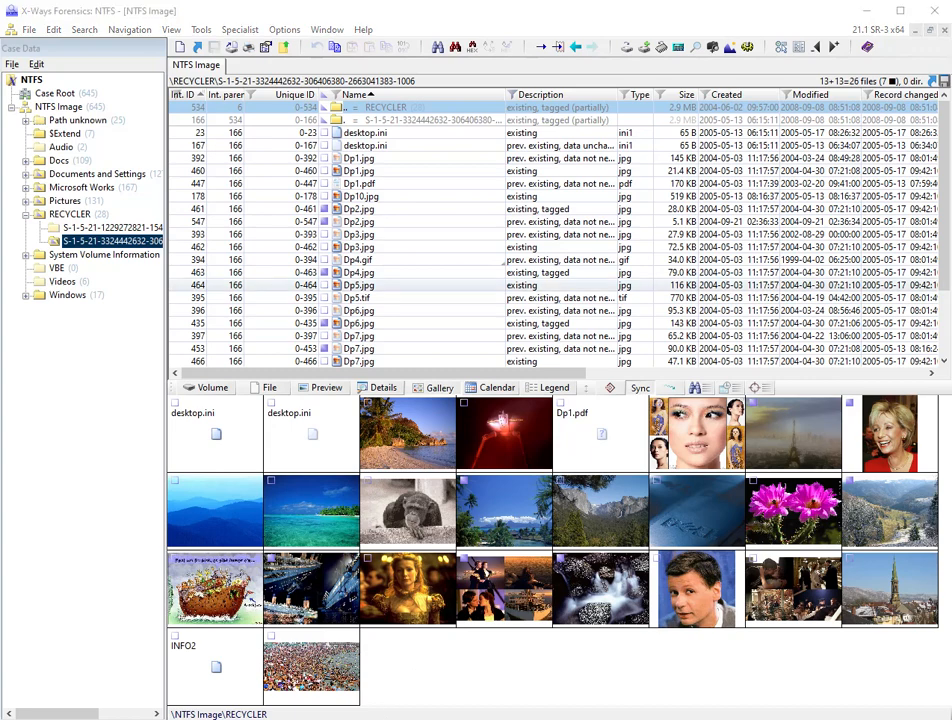
Open the Exponent.LoadReady folder in D:\_OUTPUT and view readme.txt's 54-file production summary.
left_click_drag(951, 150, 570, 149)
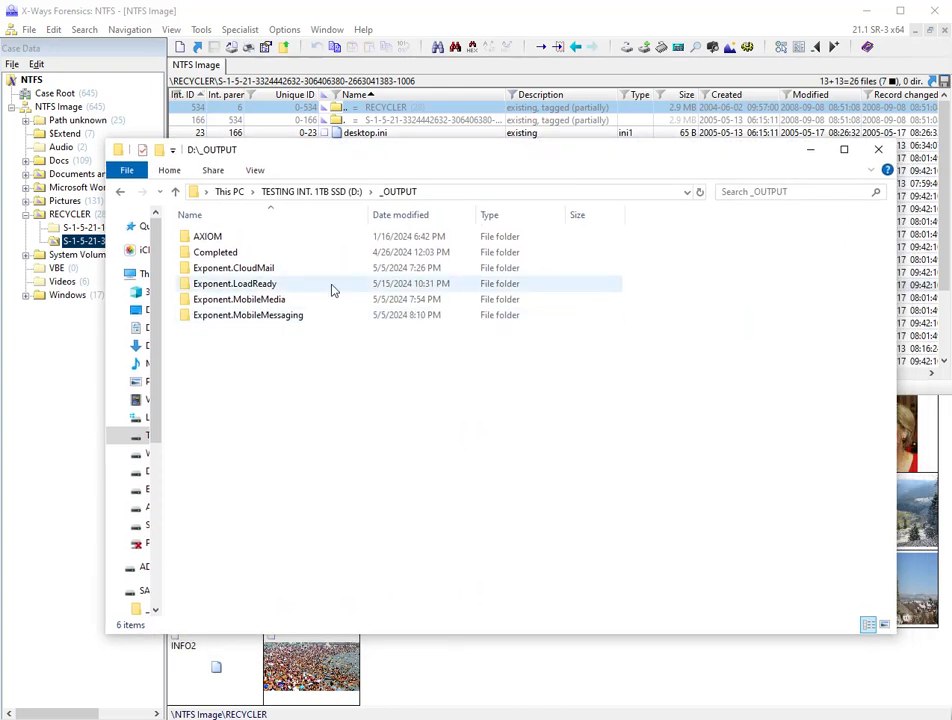
left_click(263, 283)
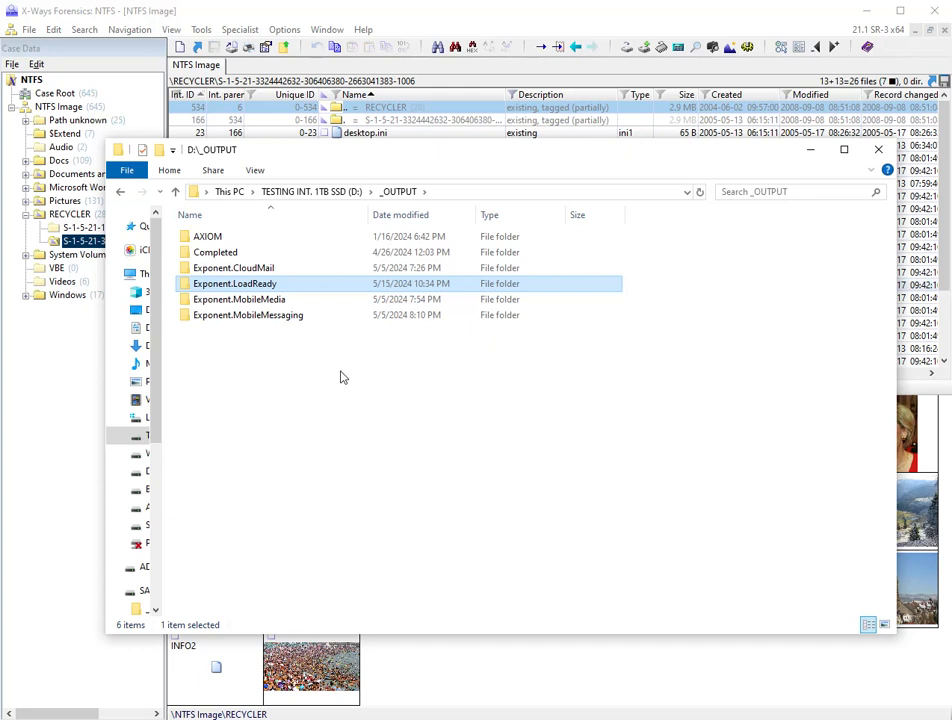
double_click(255, 283)
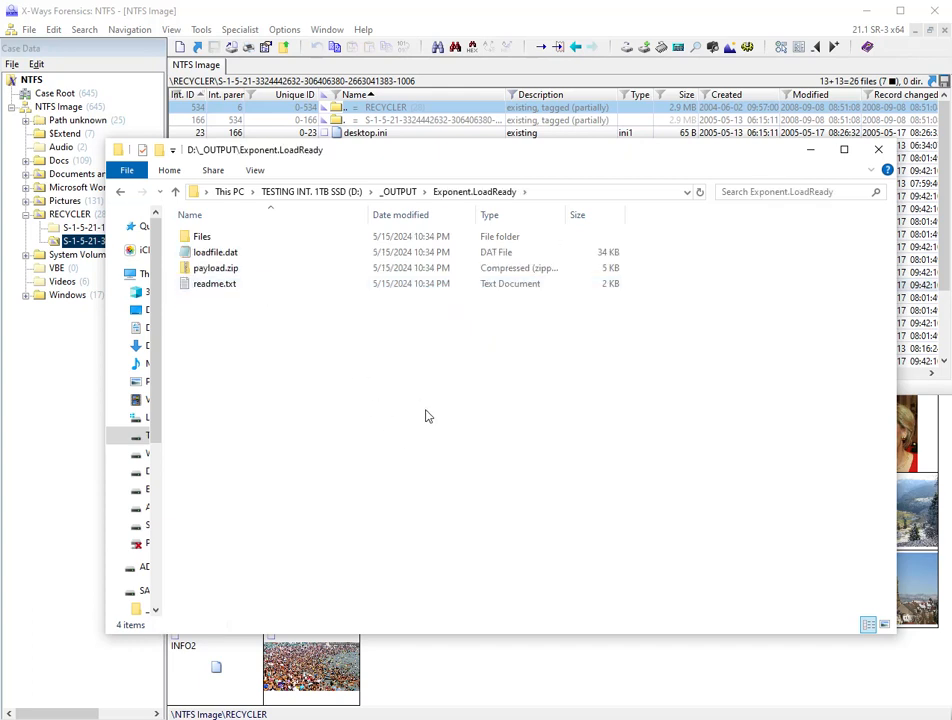
double_click(208, 285)
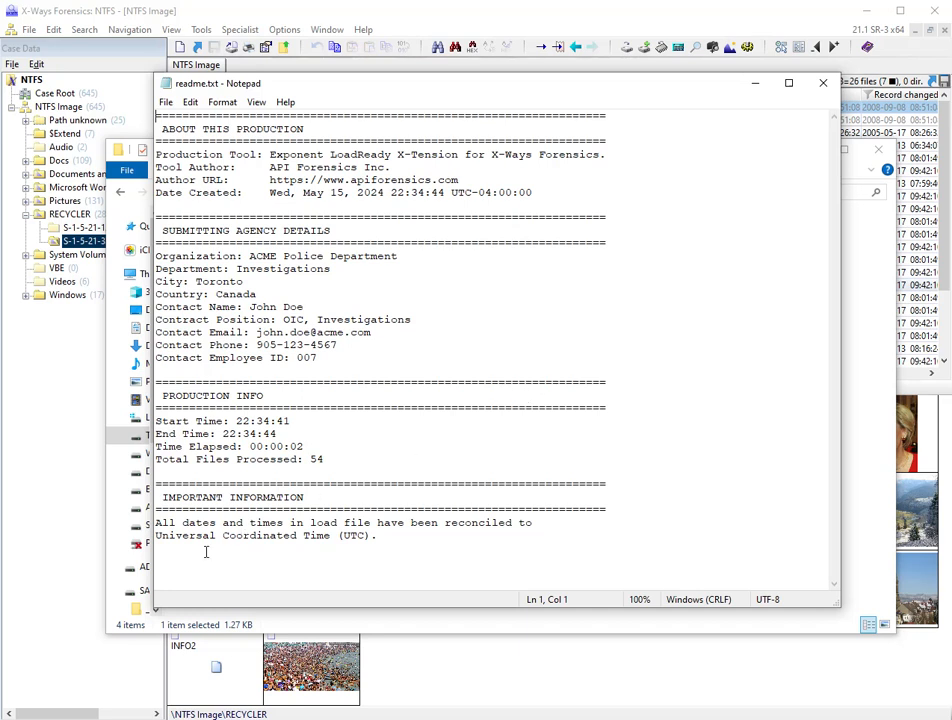
Highlight the readme's note about UTC-reconciled dates, then close Notepad.
left_click_drag(158, 526, 393, 537)
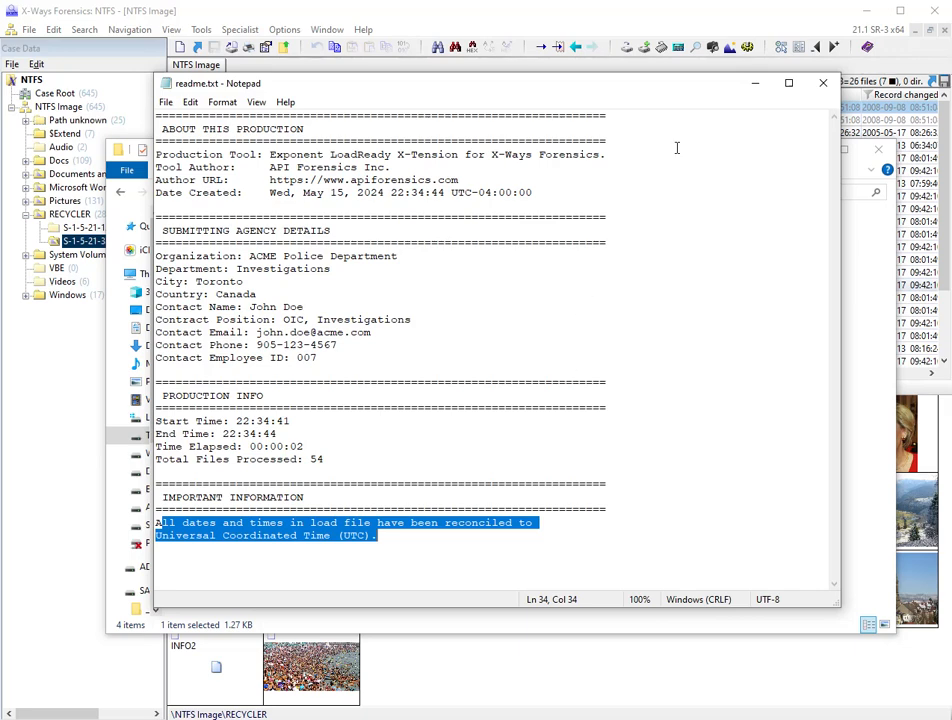
left_click(822, 83)
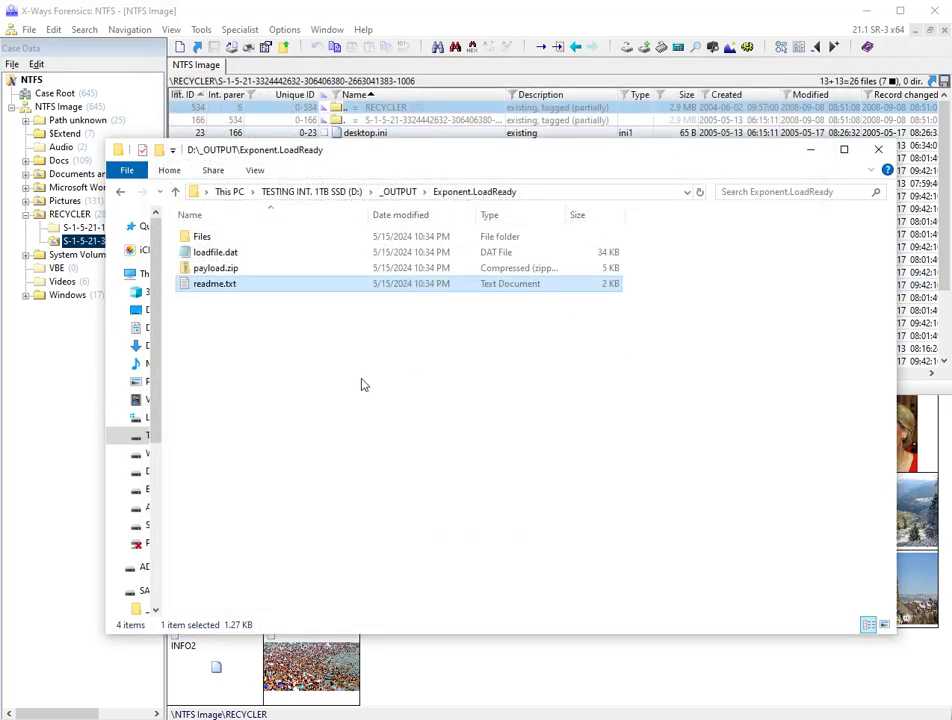
left_click(213, 272)
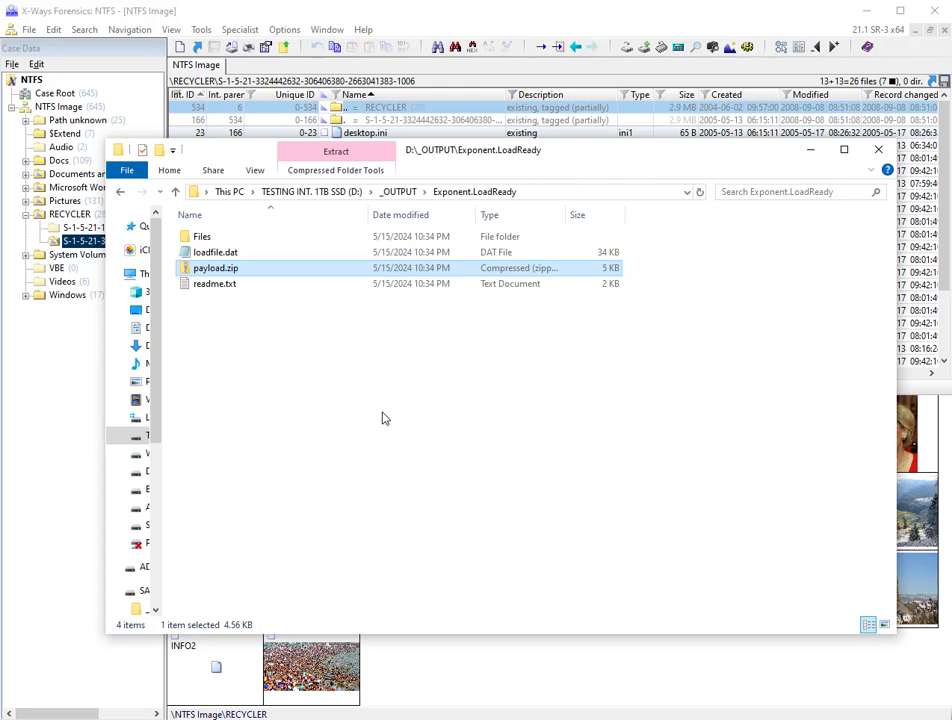
left_click(214, 254)
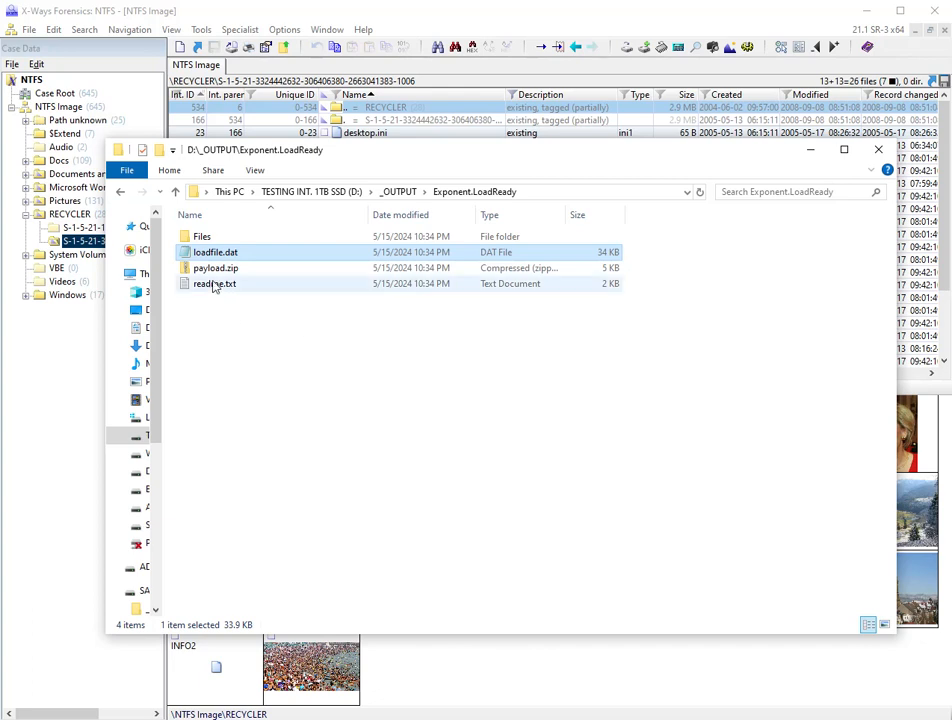
left_click(210, 238)
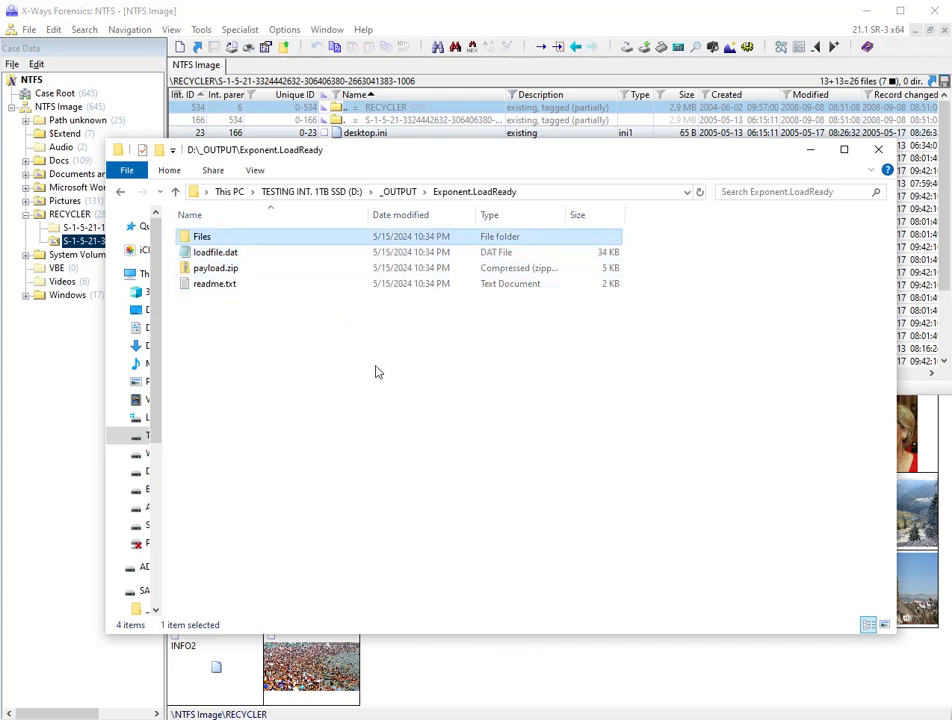
left_click(221, 252)
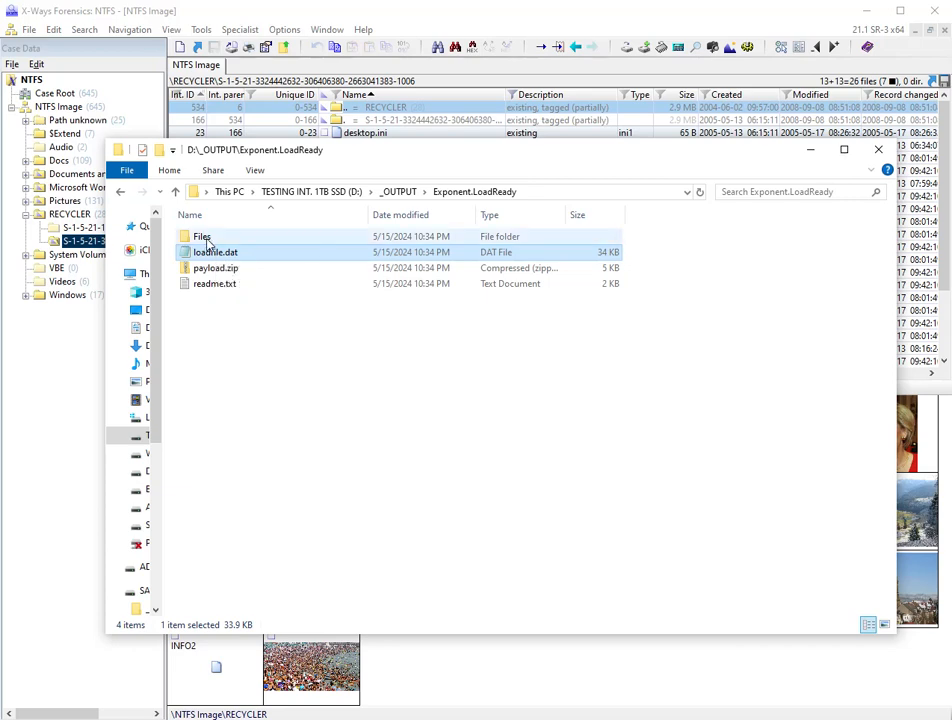
left_click(205, 238)
double_click(203, 238)
double_click(208, 240)
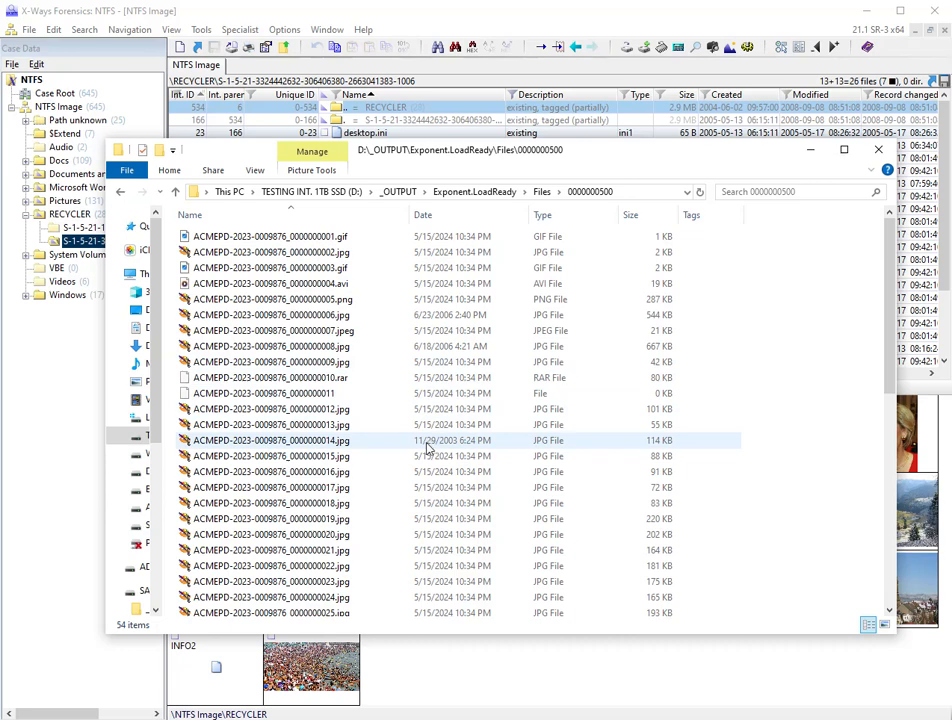
scroll(420, 450, "down", 5)
scroll(419, 452, "up", 5)
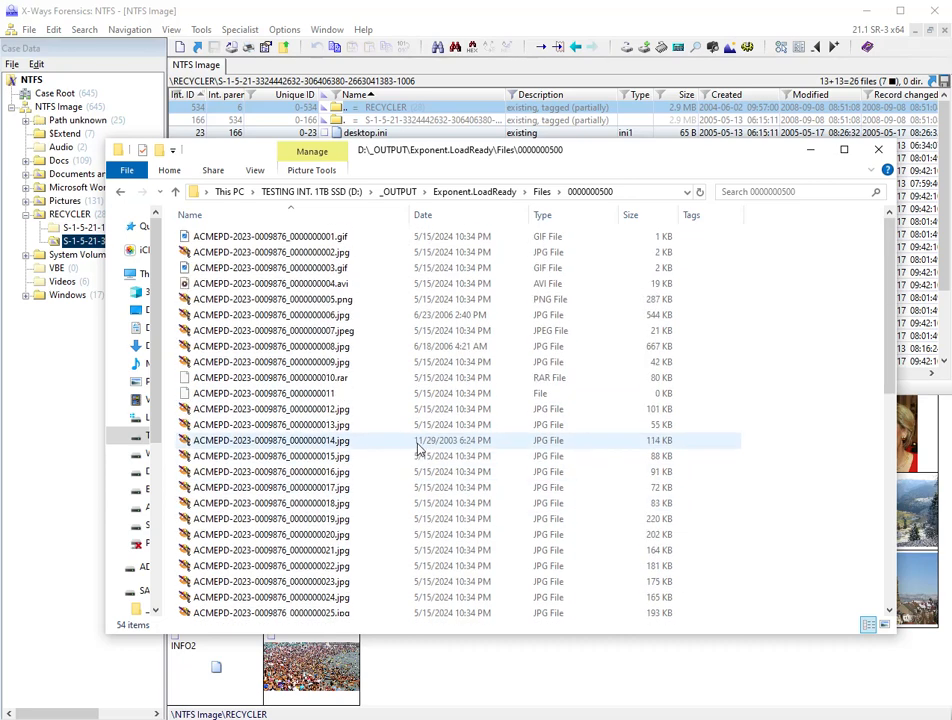
left_click(474, 191)
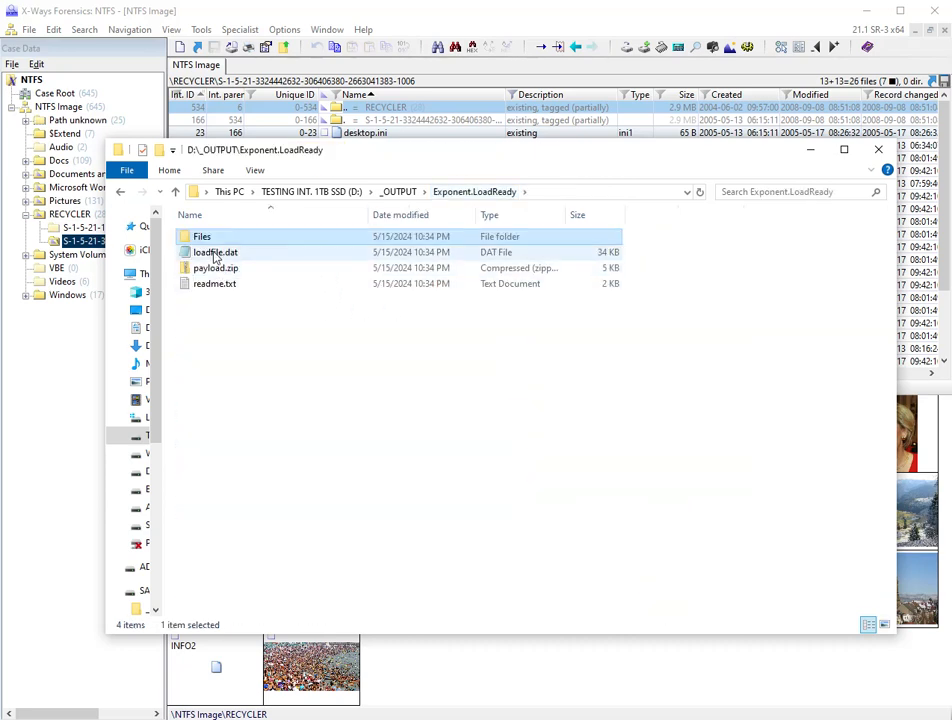
double_click(215, 253)
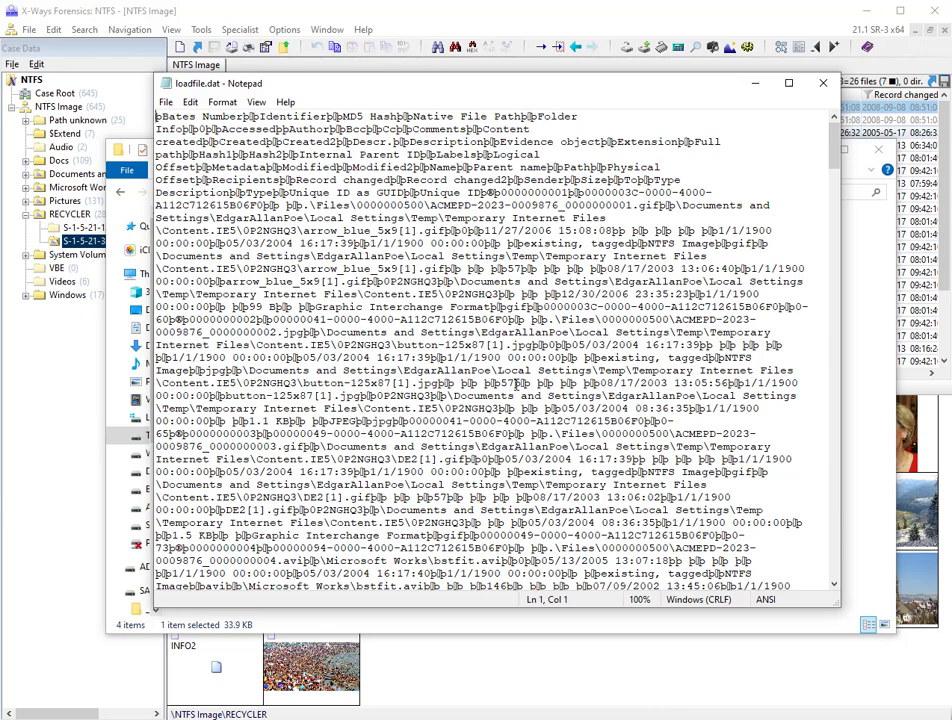
left_click(206, 129)
key("shift+Right")
key("shift+Right")
double_click(410, 192)
left_click_drag(163, 116, 480, 191)
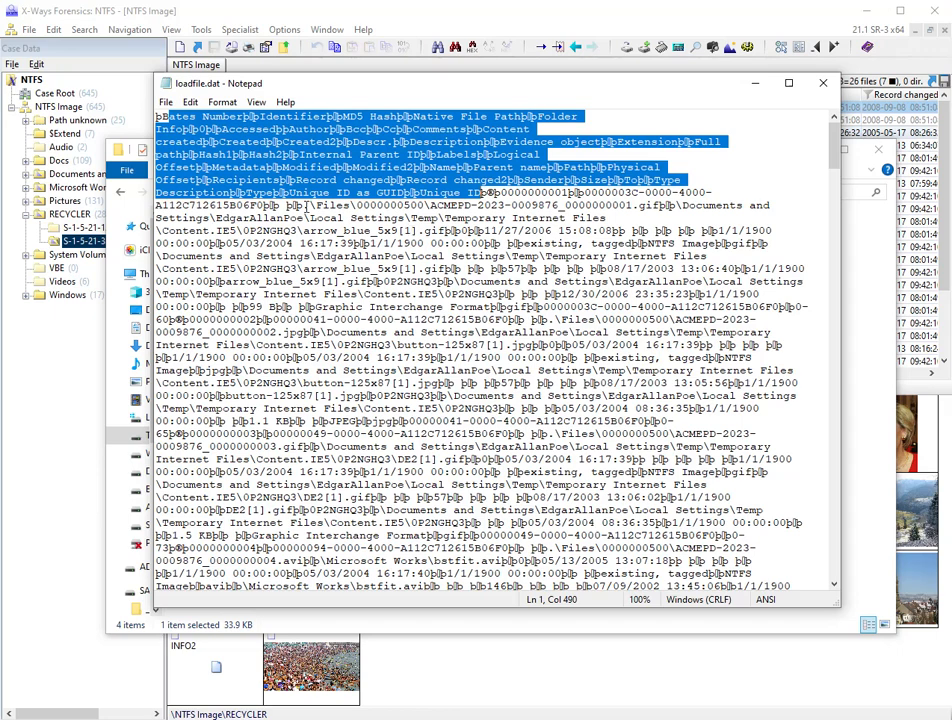
left_click_drag(156, 116, 236, 117)
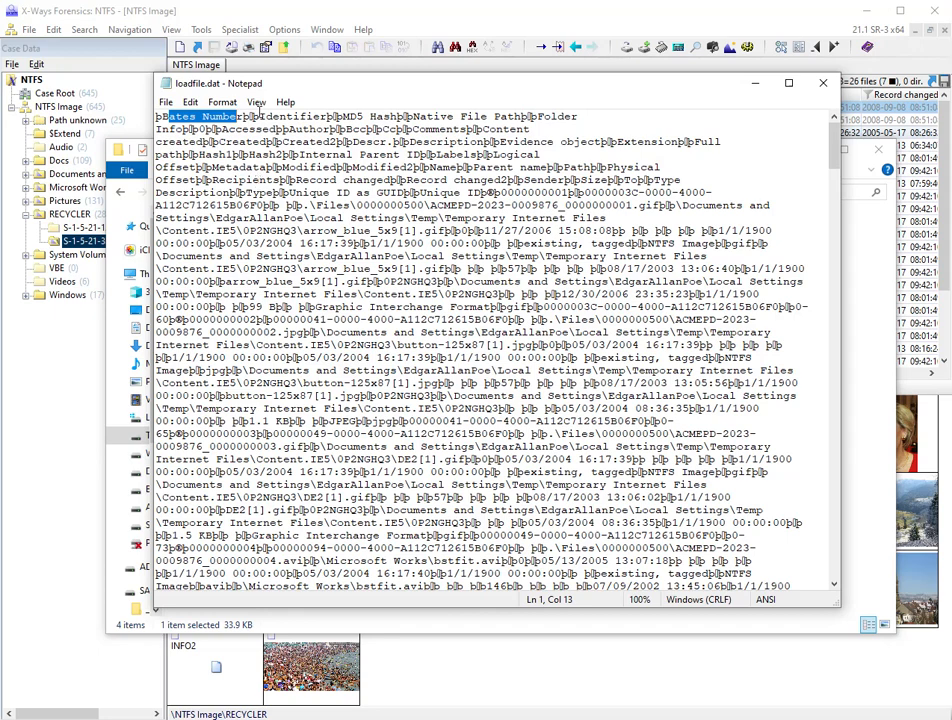
left_click_drag(257, 117, 332, 117)
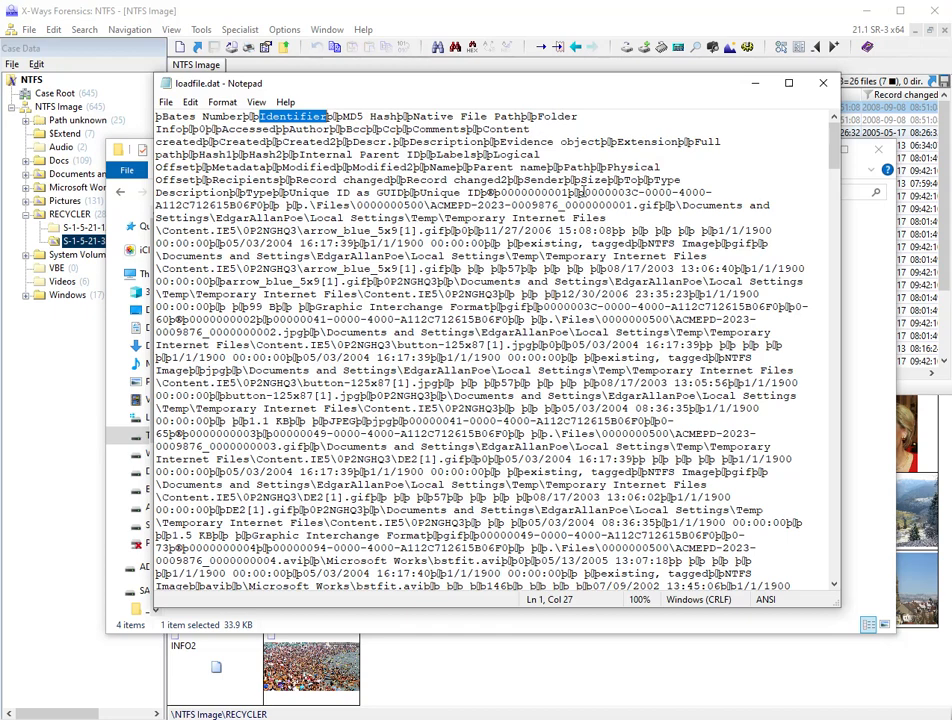
left_click_drag(585, 192, 263, 206)
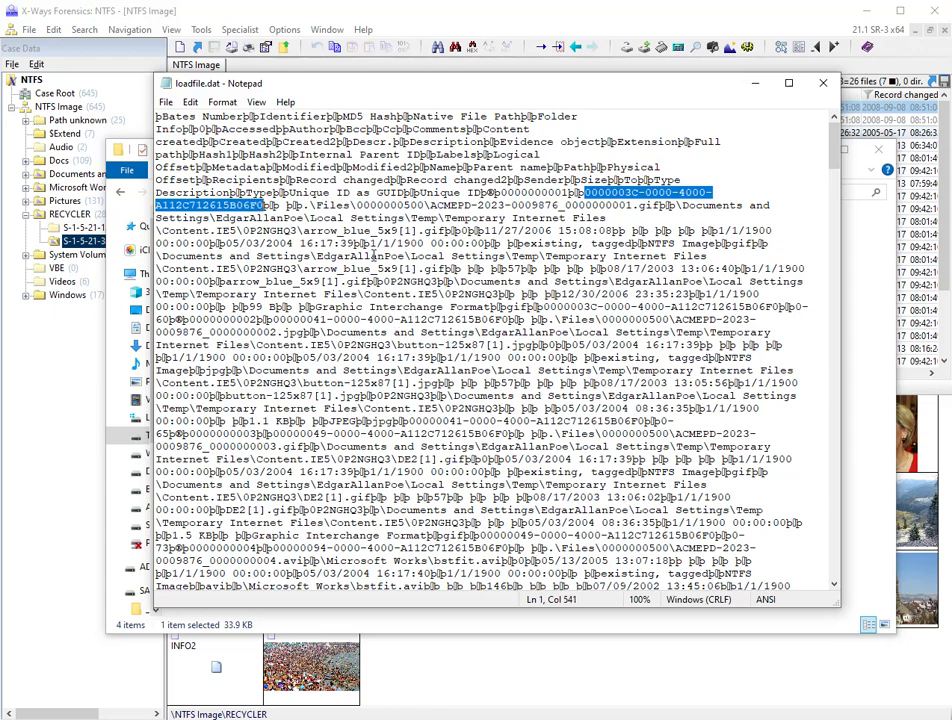
left_click_drag(305, 206, 661, 205)
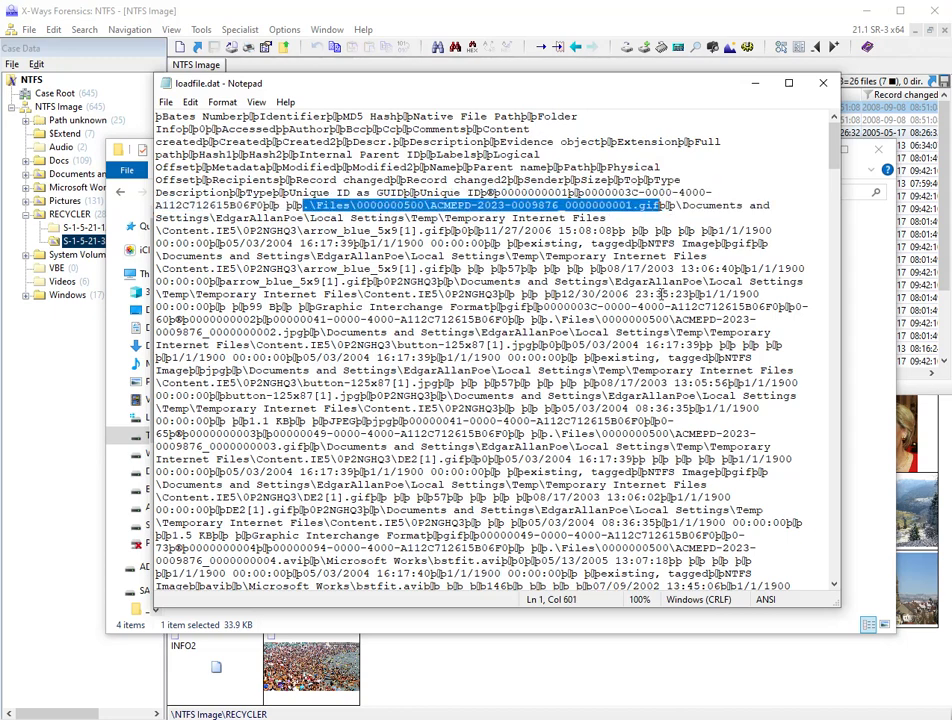
Highlight the file name's production prefix and .gif extension and the date 11/27/2006, then close loadfile.dat.
left_click_drag(316, 205, 553, 205)
left_click(344, 194)
left_click(351, 205)
left_click(357, 205)
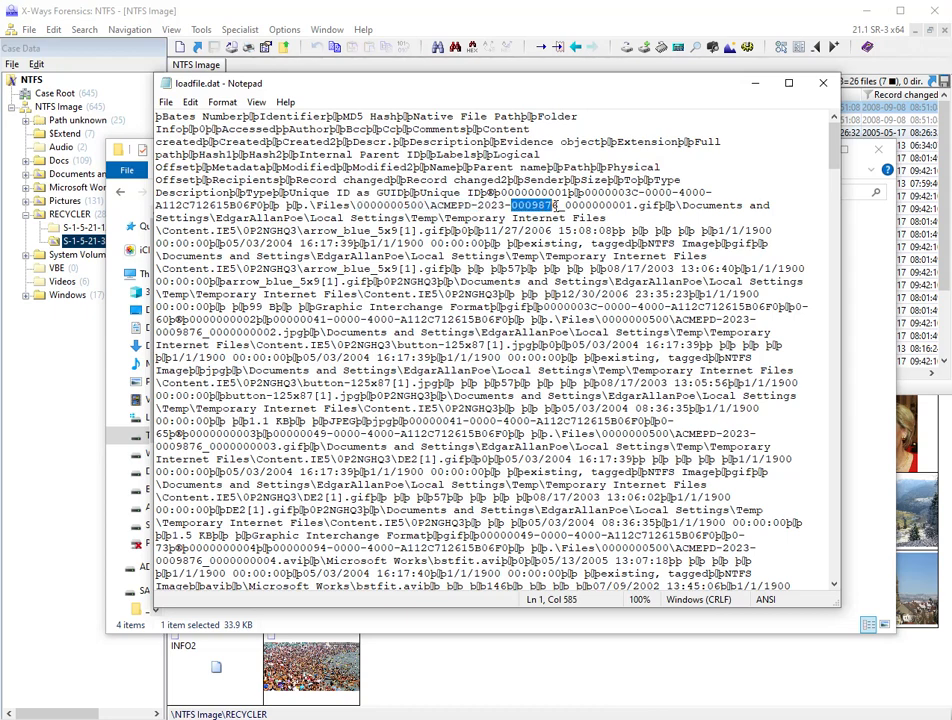
left_click_drag(430, 205, 655, 205)
key("shift+Right")
key("shift+Right")
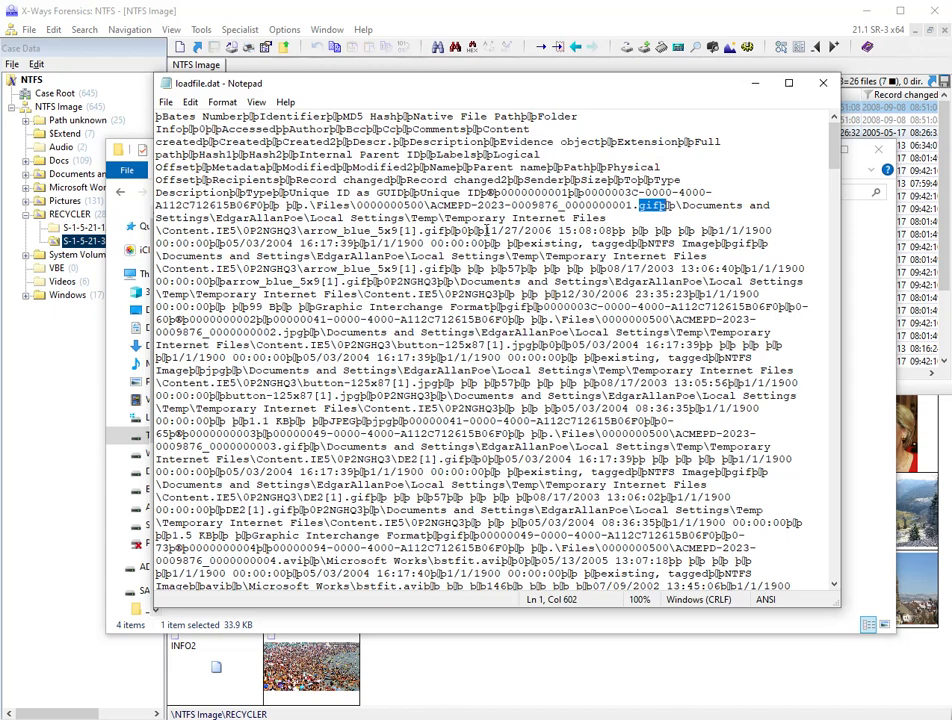
left_click_drag(486, 231, 553, 231)
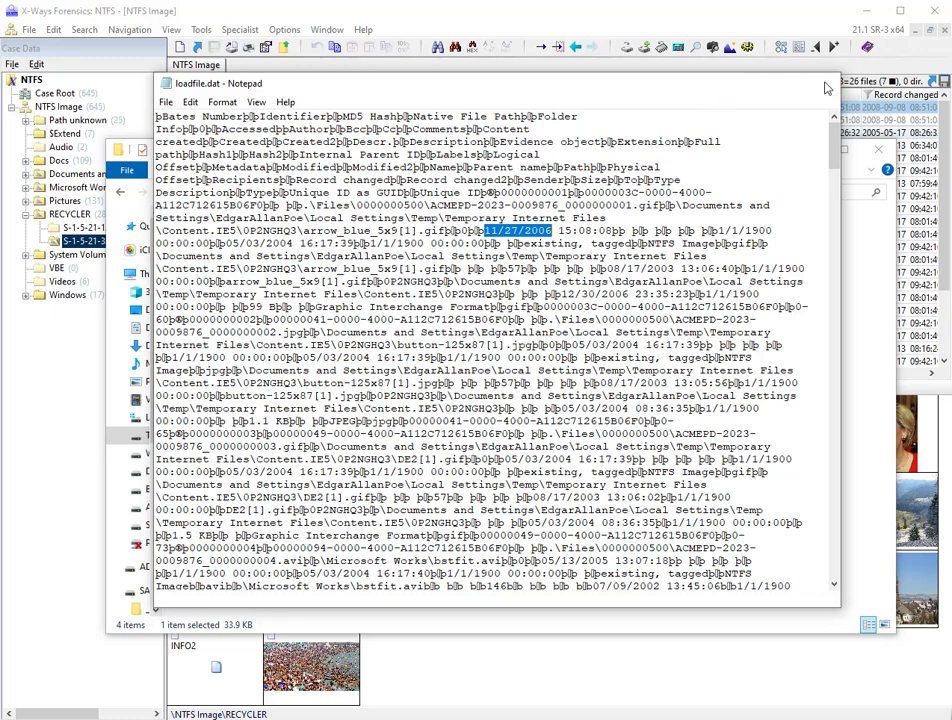
left_click(822, 83)
double_click(201, 238)
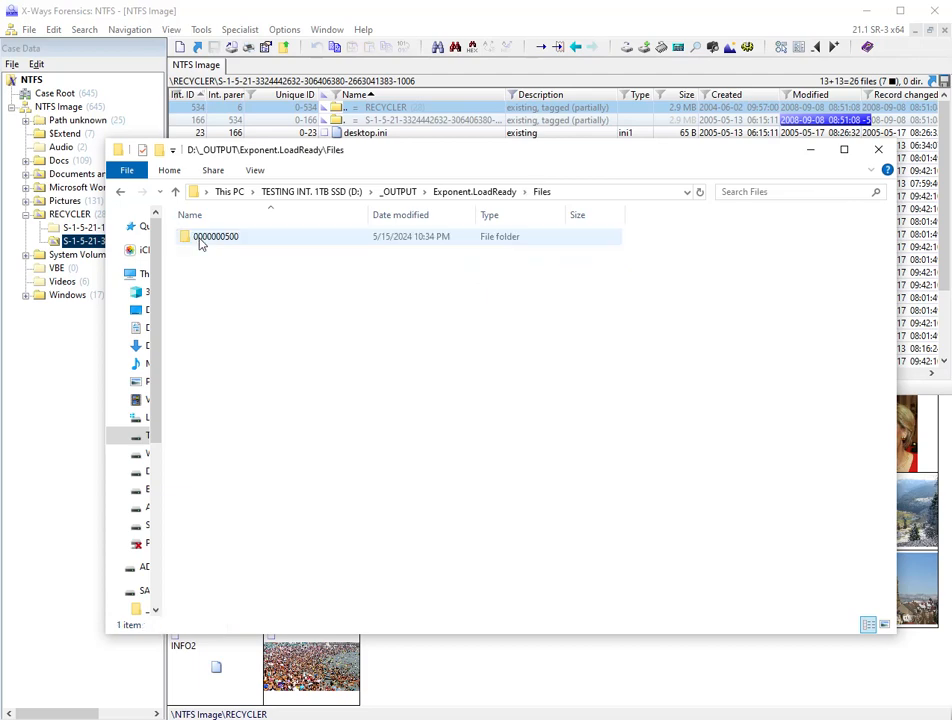
double_click(221, 240)
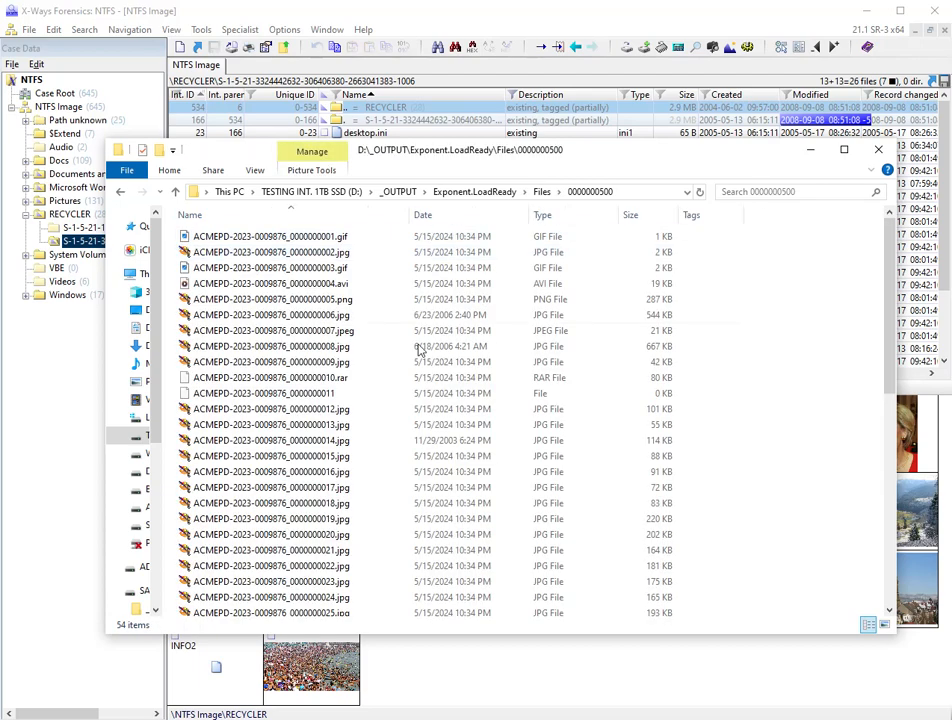
scroll(548, 397, "down", 10)
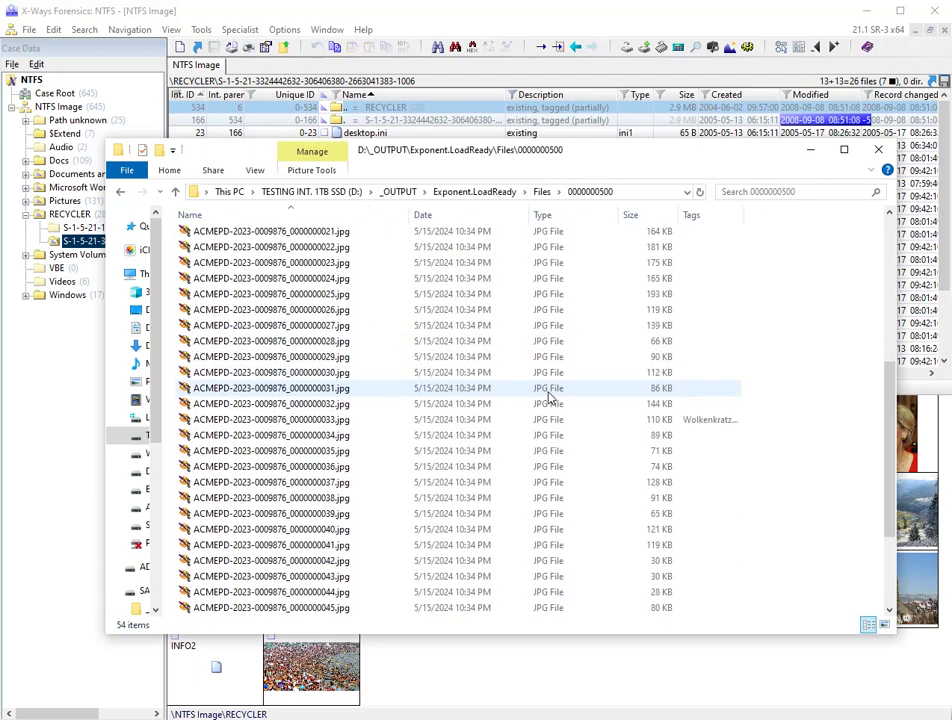
scroll(548, 397, "up", 10)
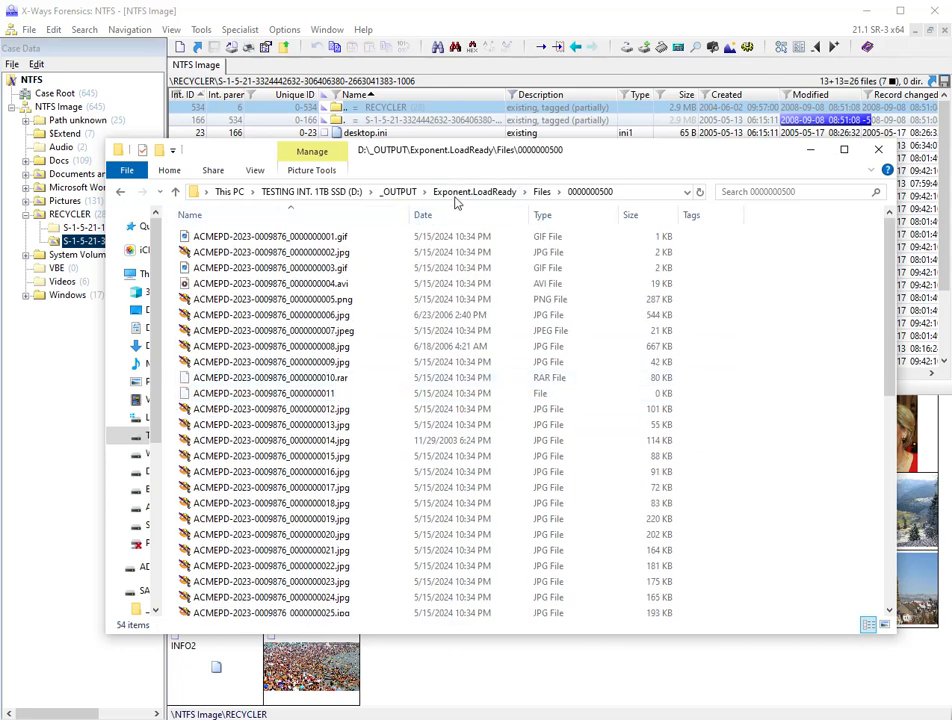
left_click(453, 196)
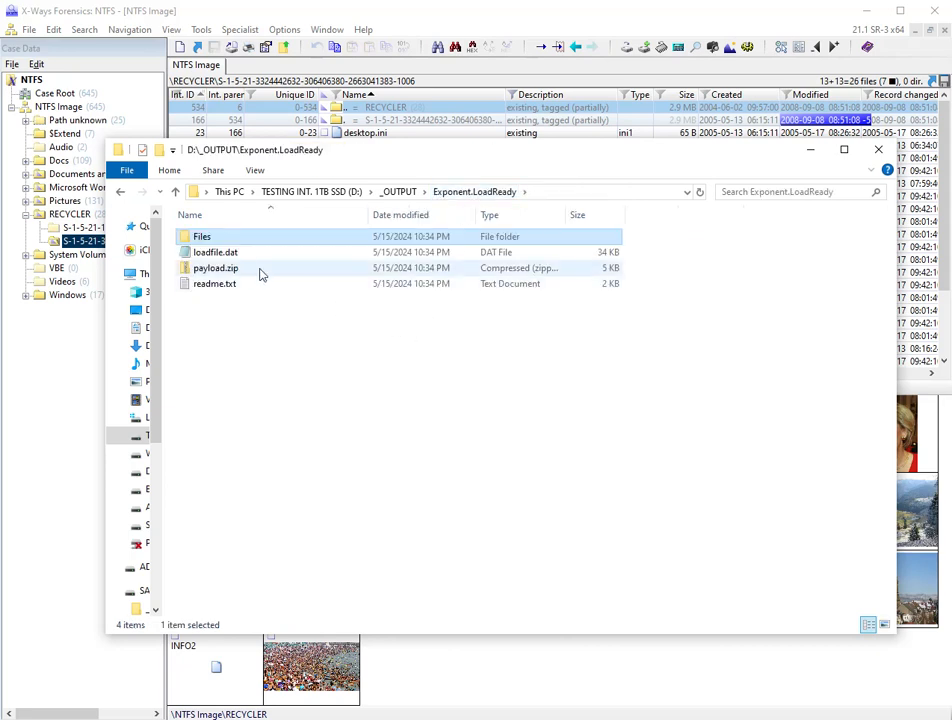
left_click(228, 253, "ctrl")
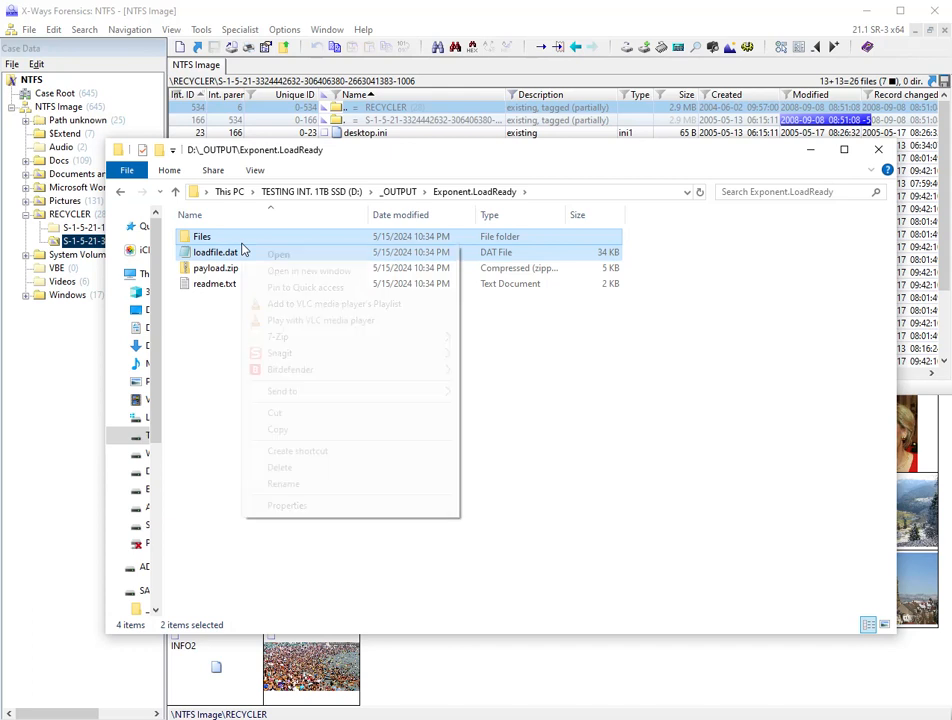
right_click(245, 249)
mouse_move(348, 395)
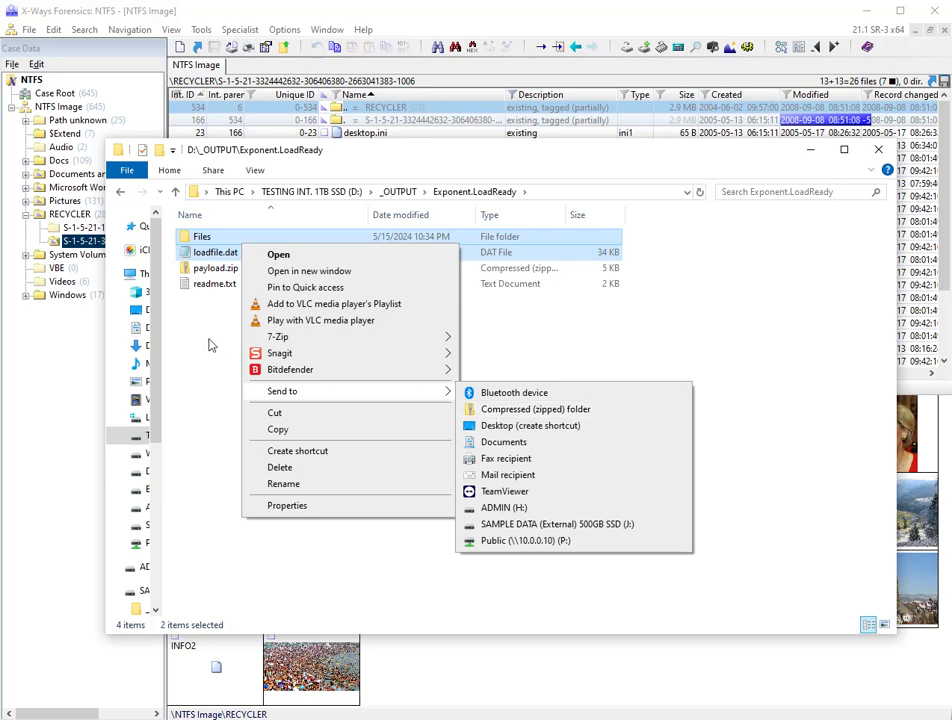
left_click(210, 345)
left_click(214, 270)
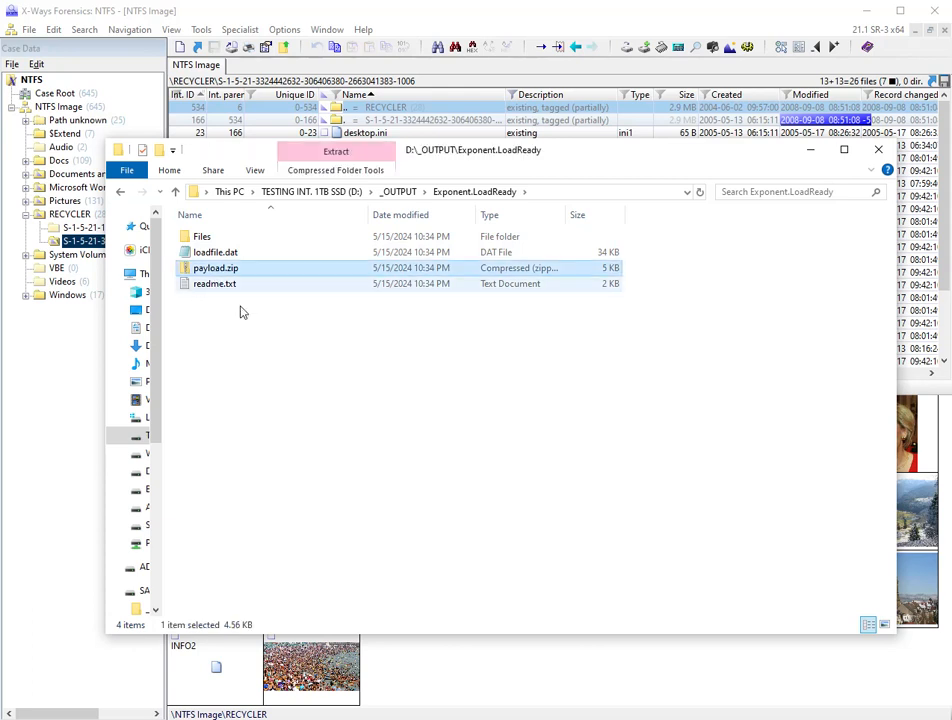